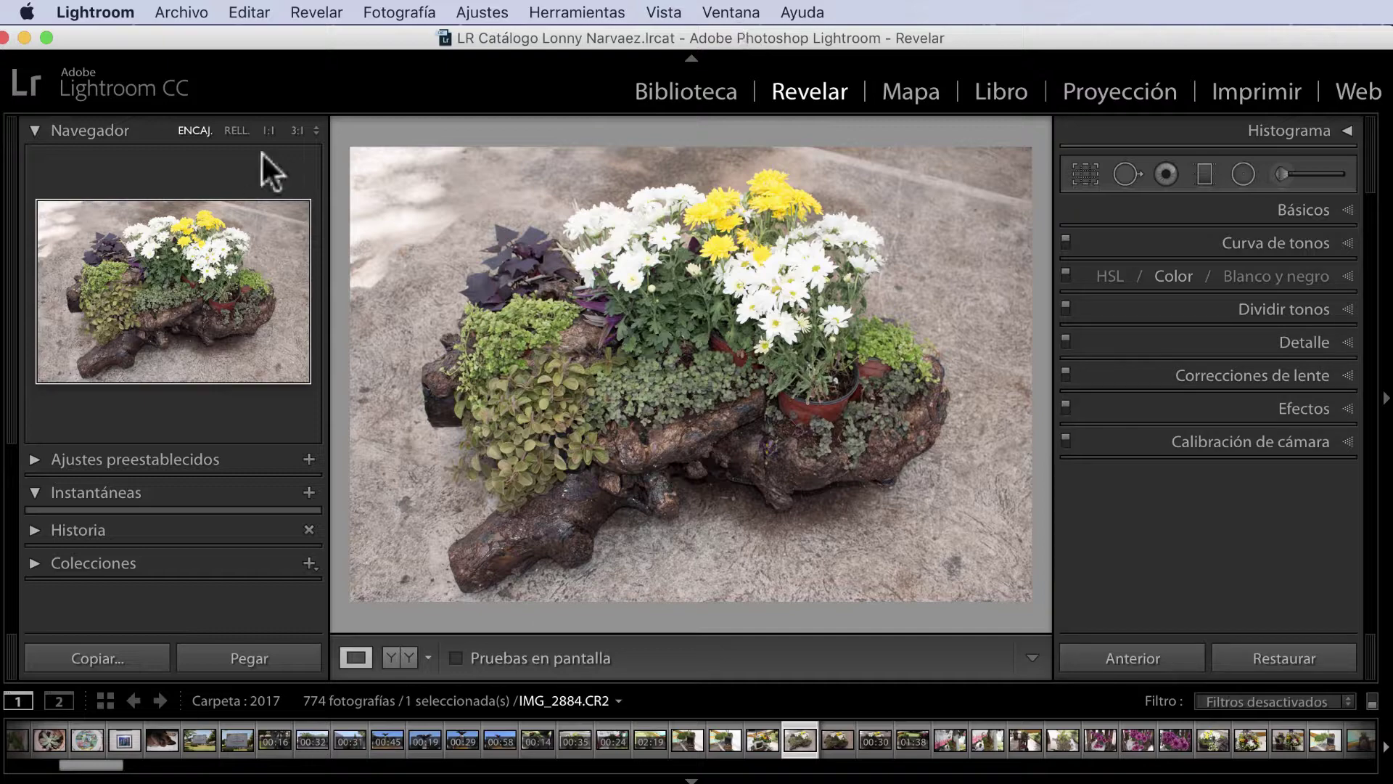
# Collapse the left panels to enlarge IMG_2884.CR2 and expand the Básicos panel.
pyautogui.moveTo(132, 35); pyautogui.dragTo(143, 34)
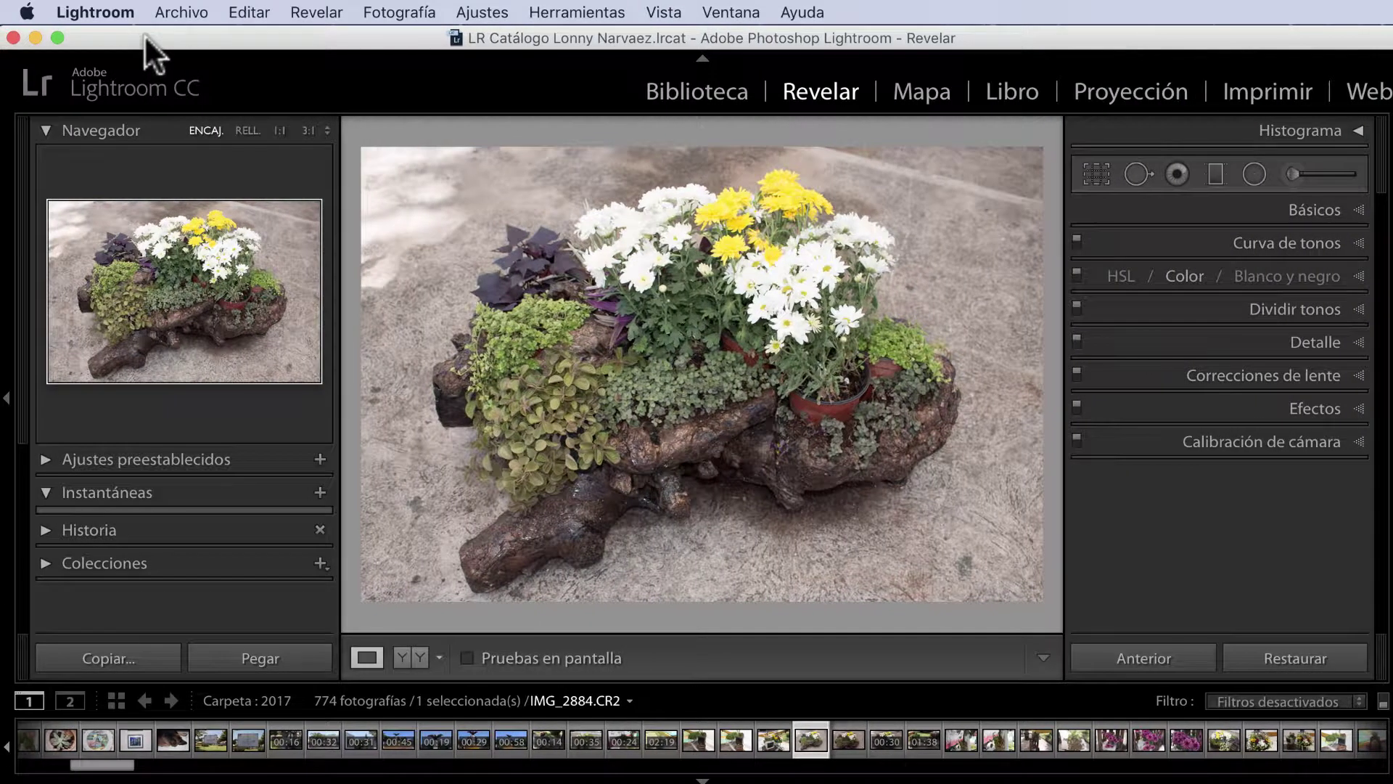
pyautogui.click(6, 398)
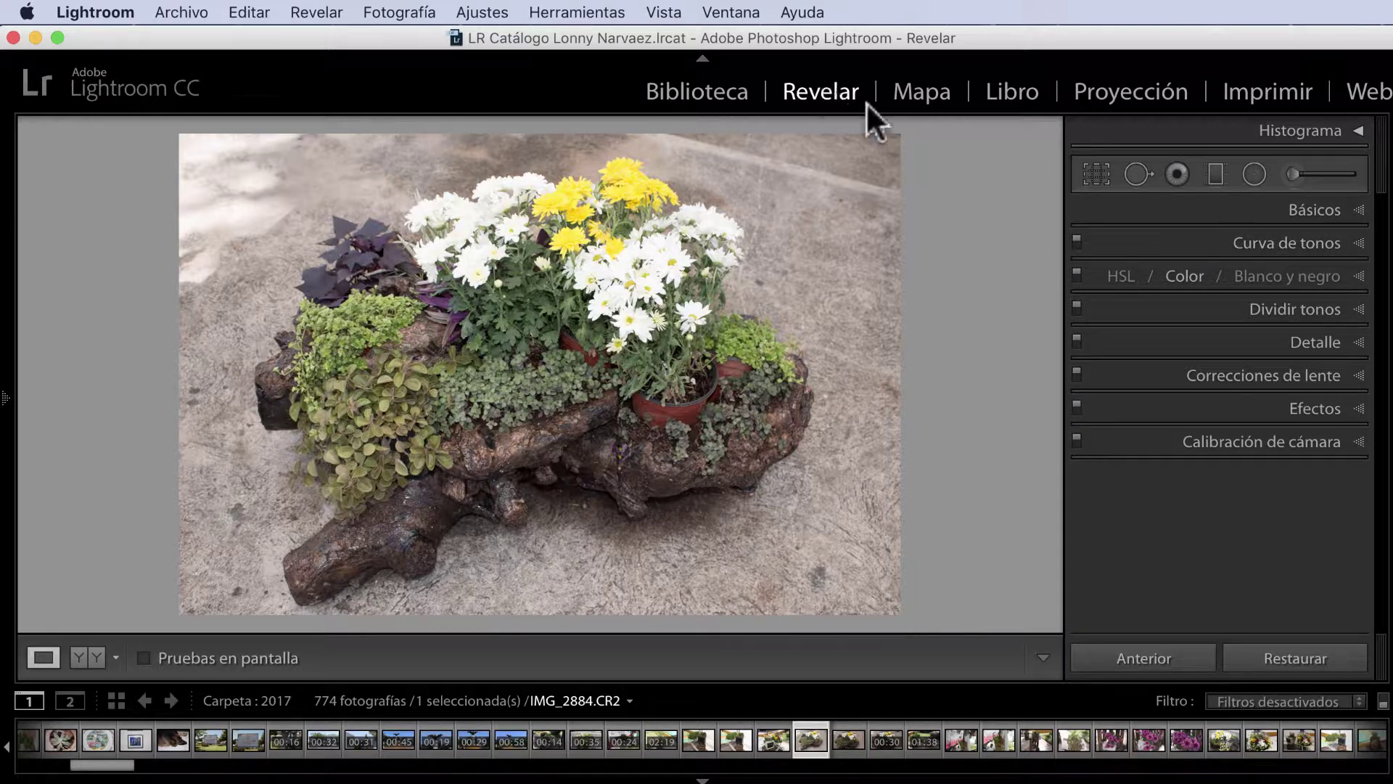
pyautogui.click(1359, 207)
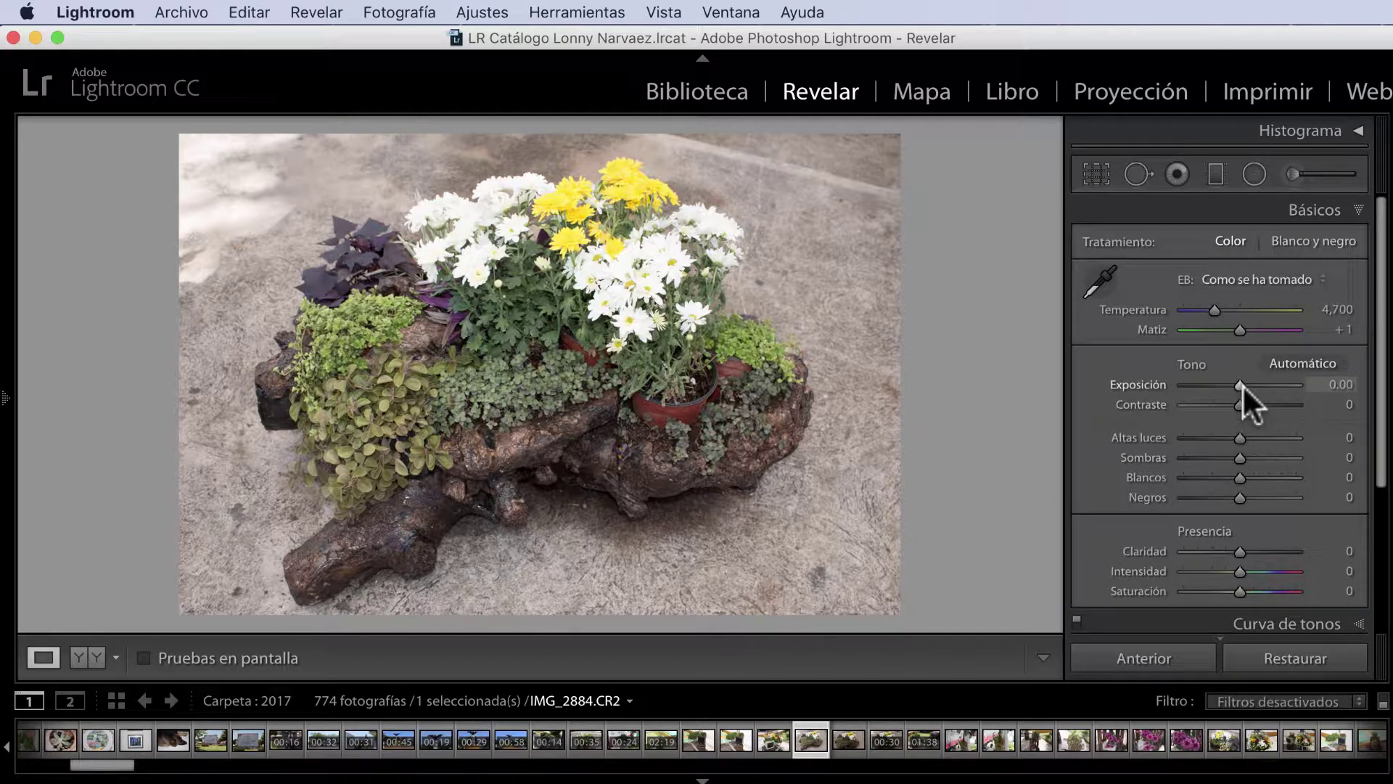
# Set the flower photo's Exposición to +0.30, Contraste to +31 and Altas luces to -100.
pyautogui.moveTo(1242, 385); pyautogui.dragTo(1244, 385)
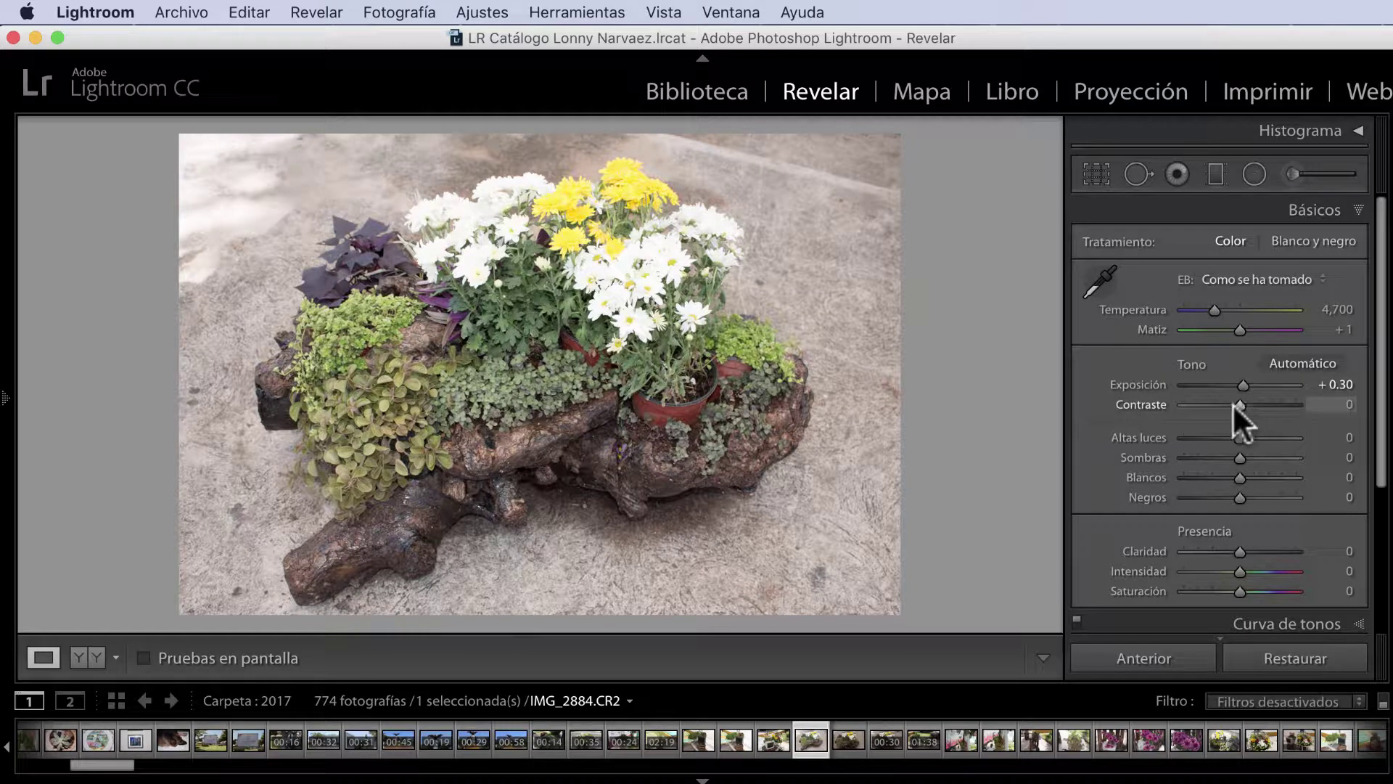
pyautogui.moveTo(1234, 402); pyautogui.dragTo(1255, 403)
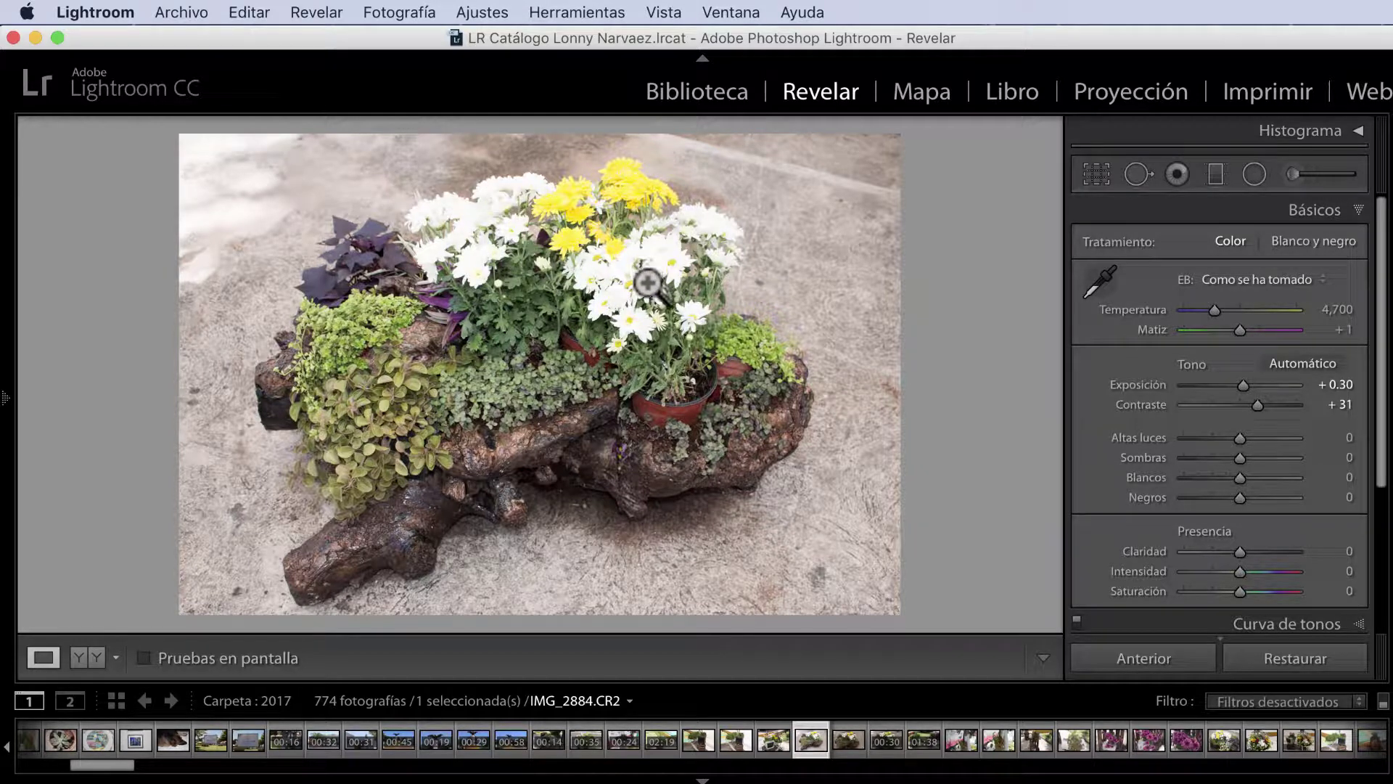
pyautogui.moveTo(1238, 437); pyautogui.dragTo(1181, 436)
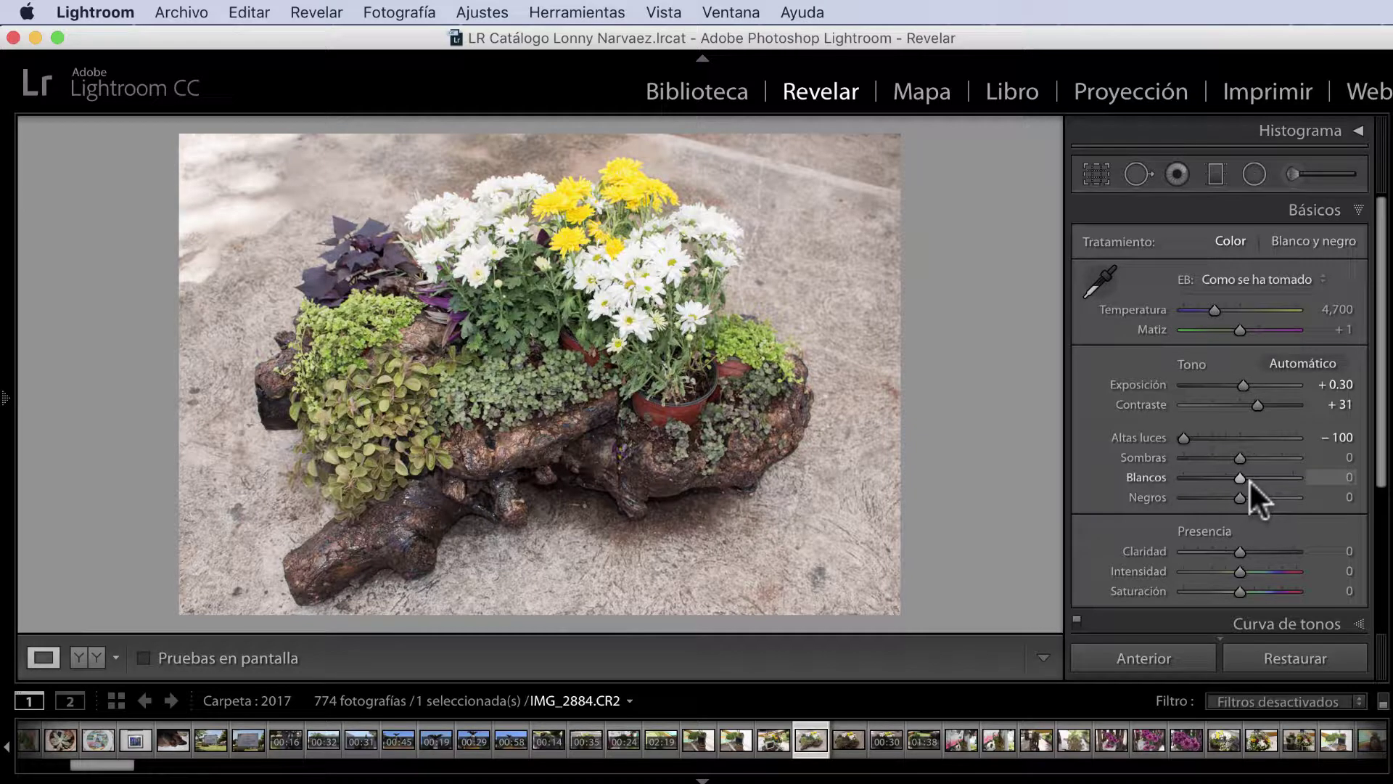
# Set Sombras to -17, Blancos to -43 and Negros to -29 in Básicos.
pyautogui.moveTo(1236, 456); pyautogui.dragTo(1207, 466)
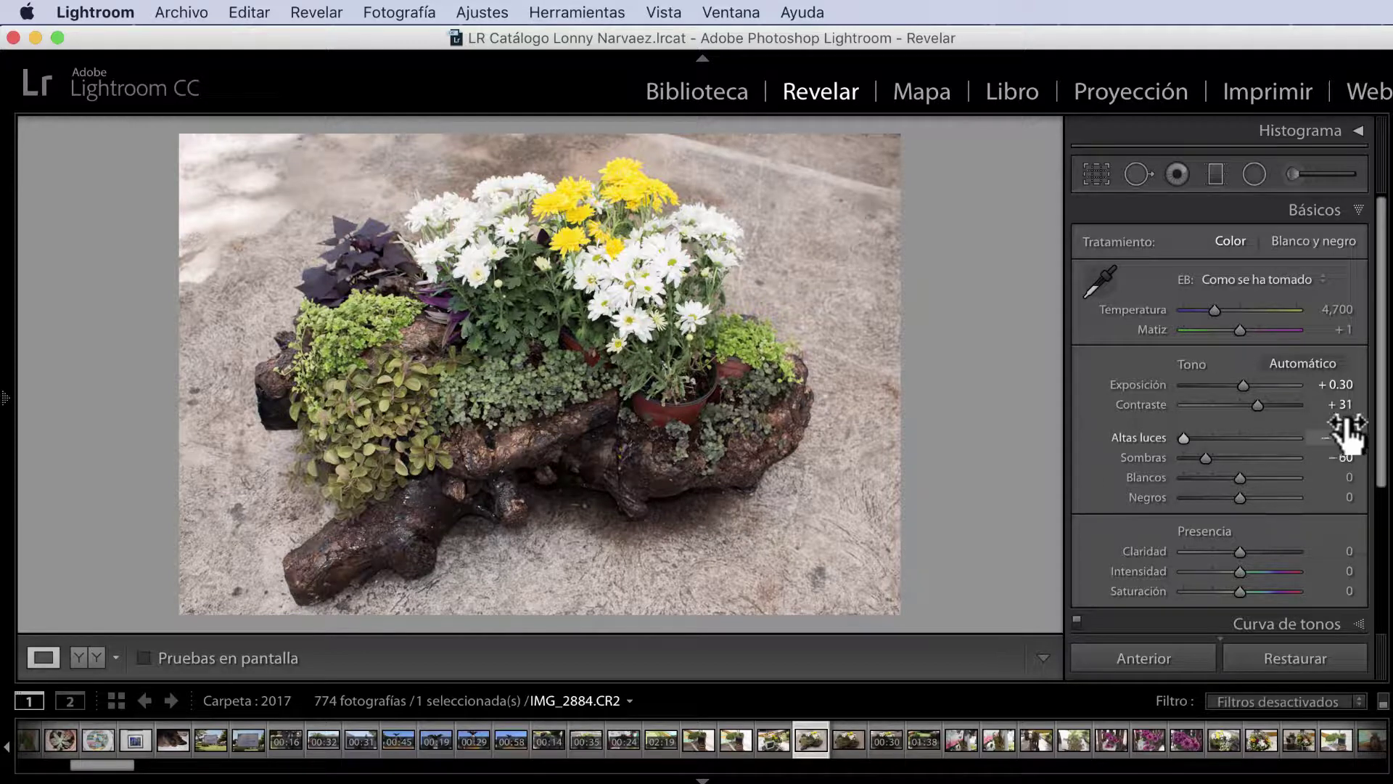
pyautogui.moveTo(1206, 457); pyautogui.dragTo(1230, 457)
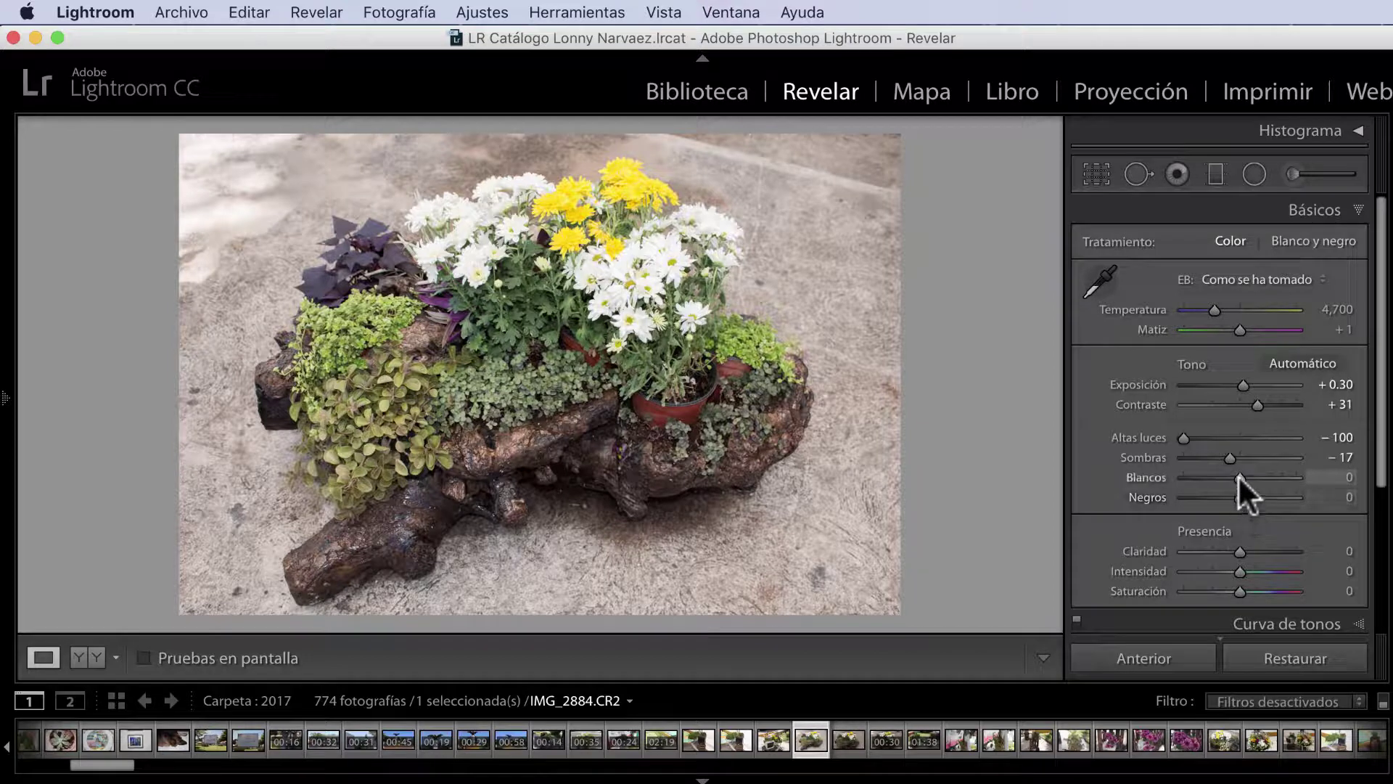
pyautogui.moveTo(1239, 476); pyautogui.dragTo(1215, 476)
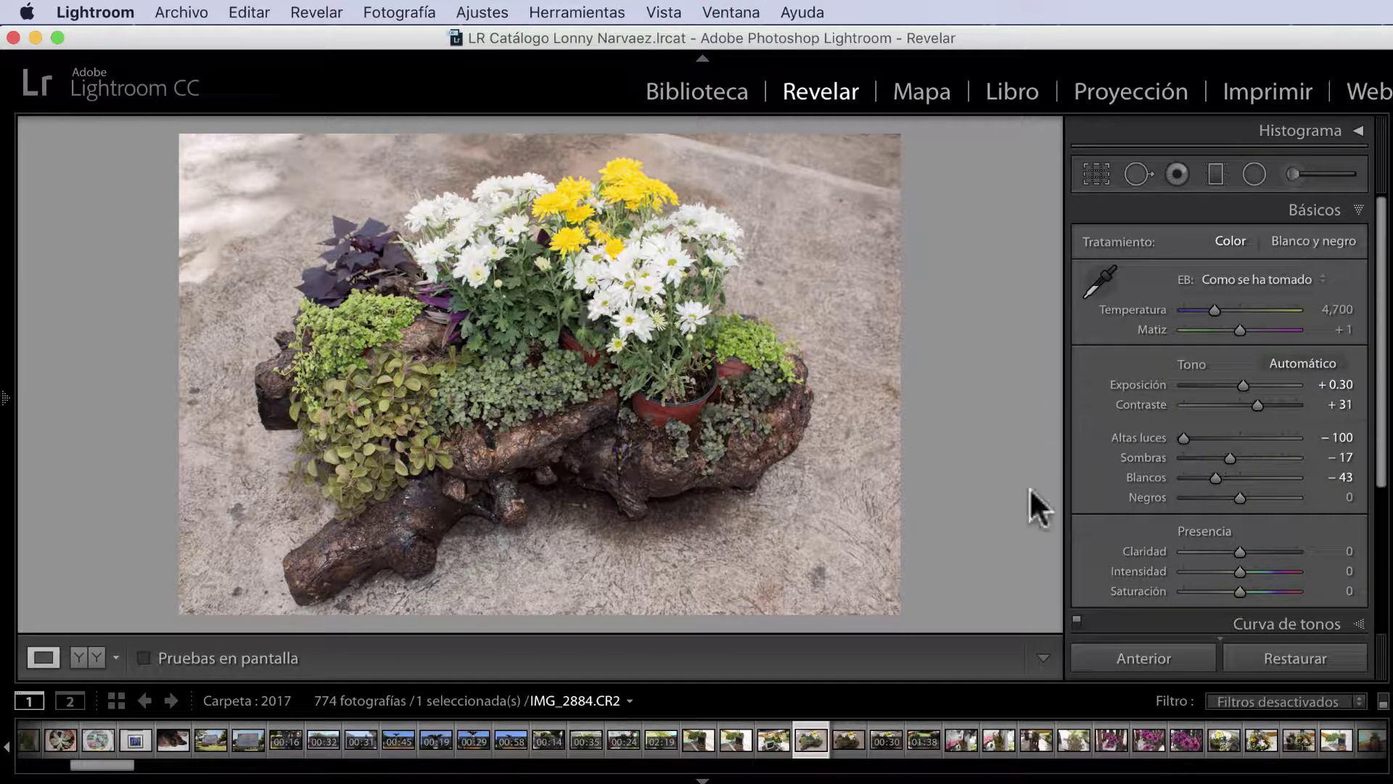
pyautogui.moveTo(1239, 498); pyautogui.dragTo(1223, 495)
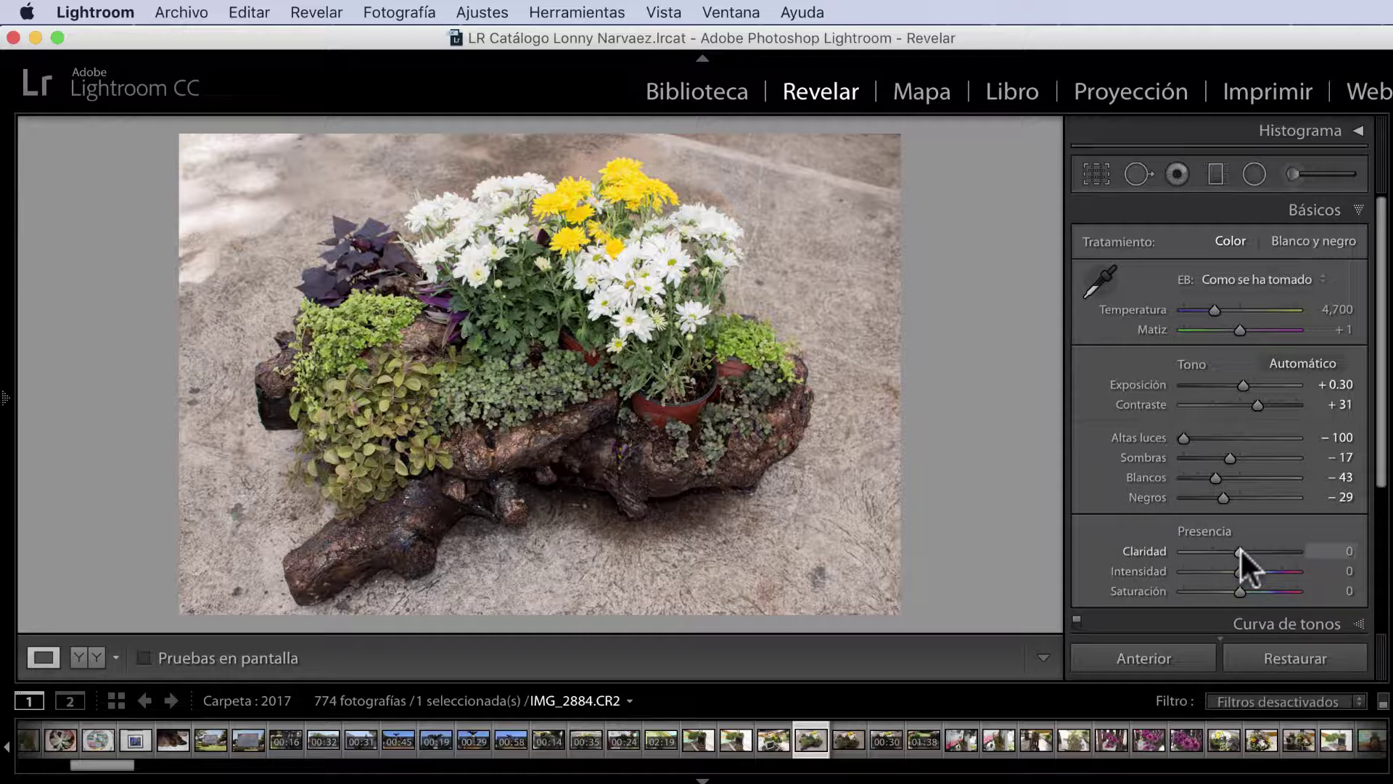
# Apply Claridad +27, Intensidad +16 and Saturación +18, then toggle the Antes view.
pyautogui.moveTo(1239, 547)
pyautogui.mouseDown()
pyautogui.moveTo(1243, 569)
pyautogui.moveTo(1255, 548)
pyautogui.mouseUp()
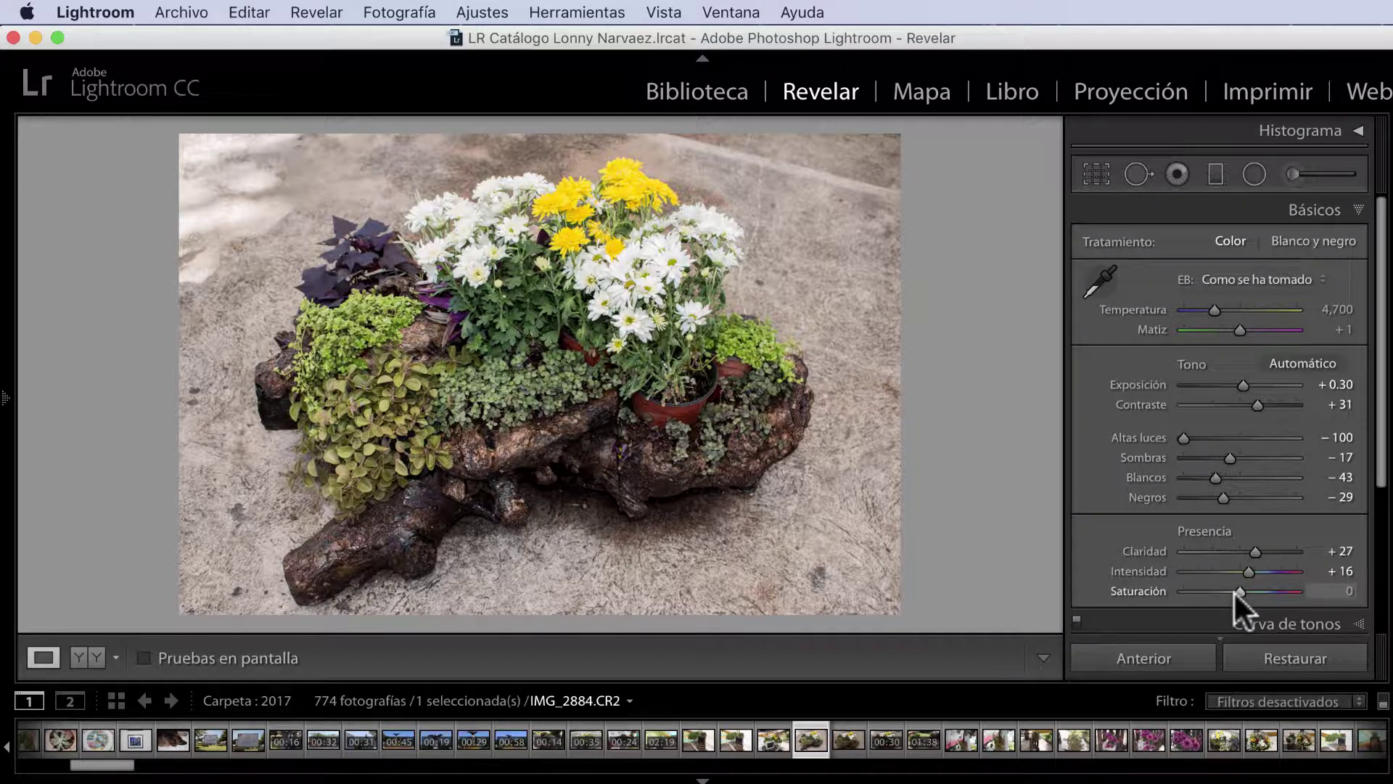
pyautogui.moveTo(1237, 590); pyautogui.dragTo(1248, 591)
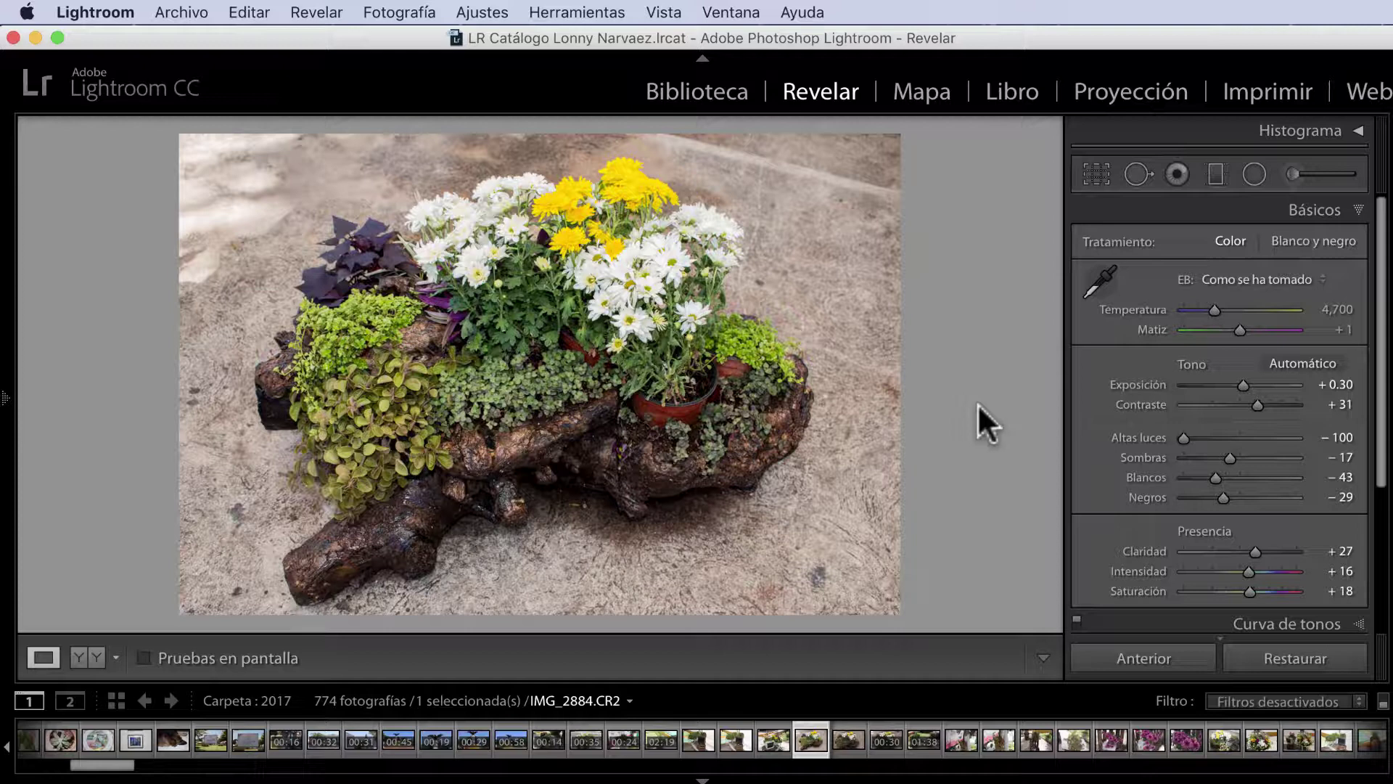
pyautogui.press('\\')
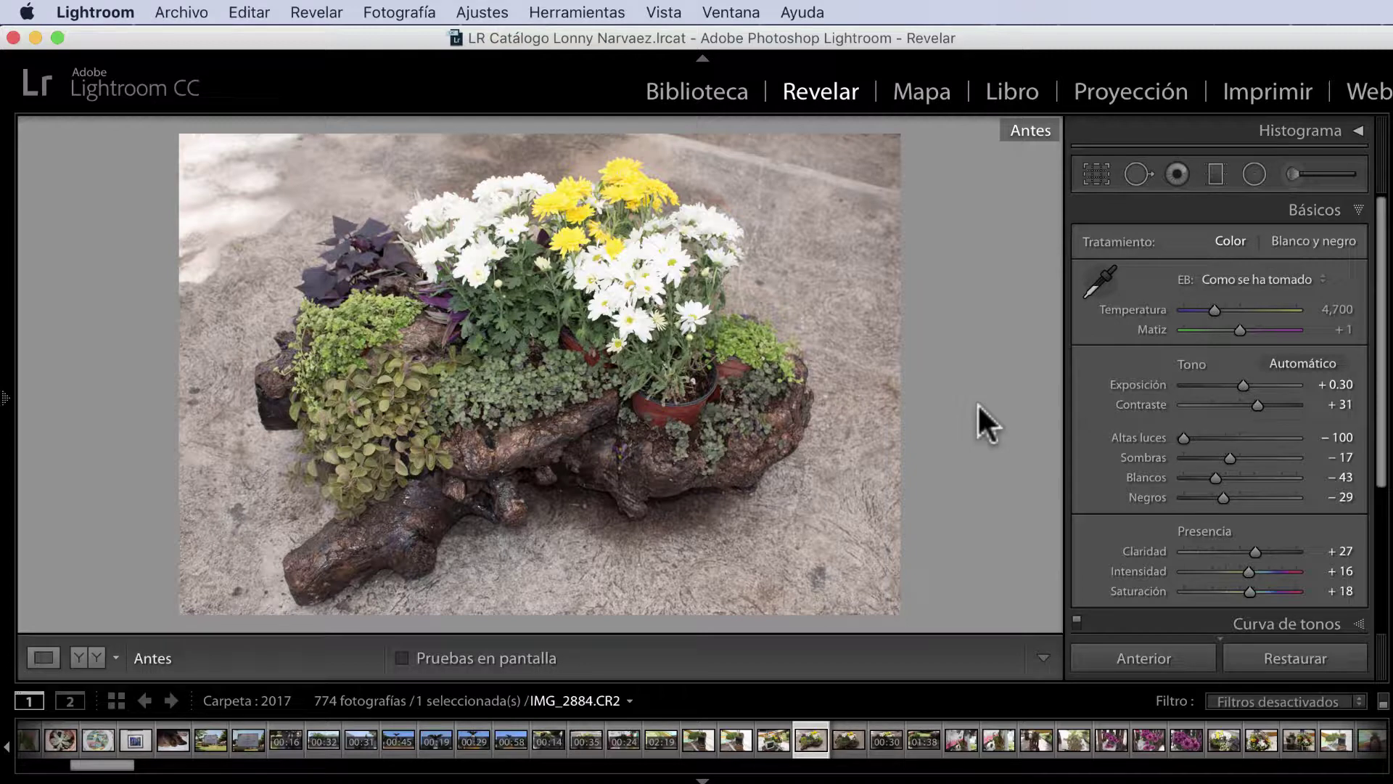
pyautogui.press('\\')
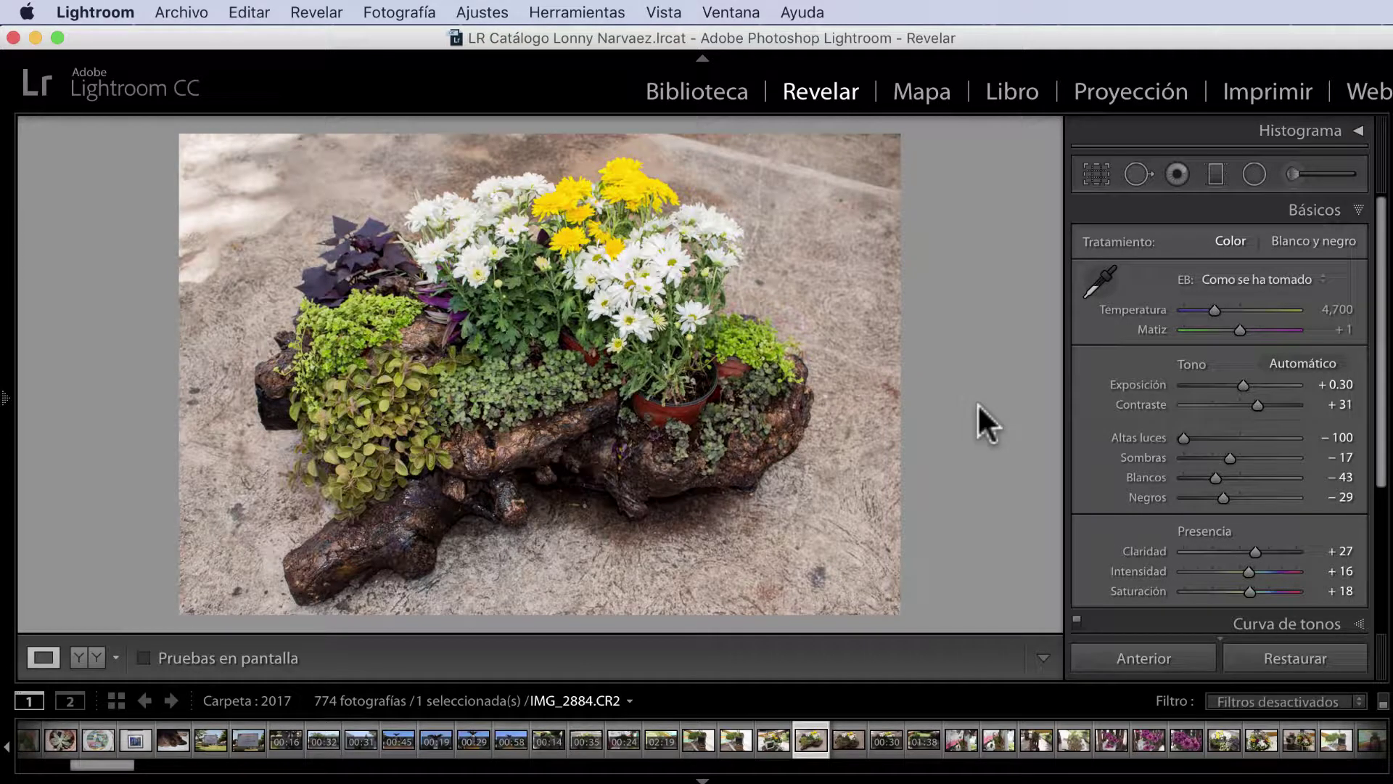
pyautogui.click(714, 357)
pyautogui.moveTo(699, 358); pyautogui.dragTo(838, 339)
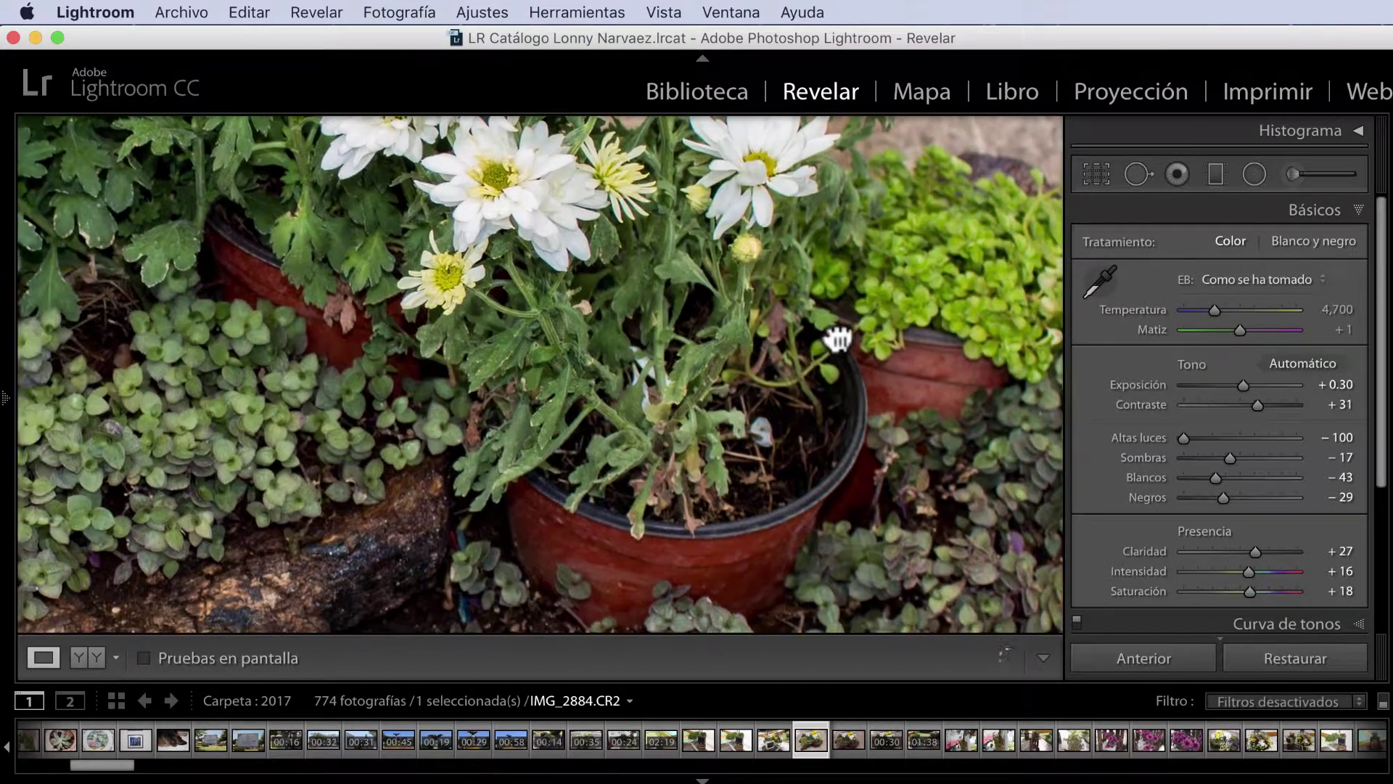
pyautogui.moveTo(681, 358); pyautogui.dragTo(958, 408)
pyautogui.moveTo(675, 416); pyautogui.dragTo(845, 417)
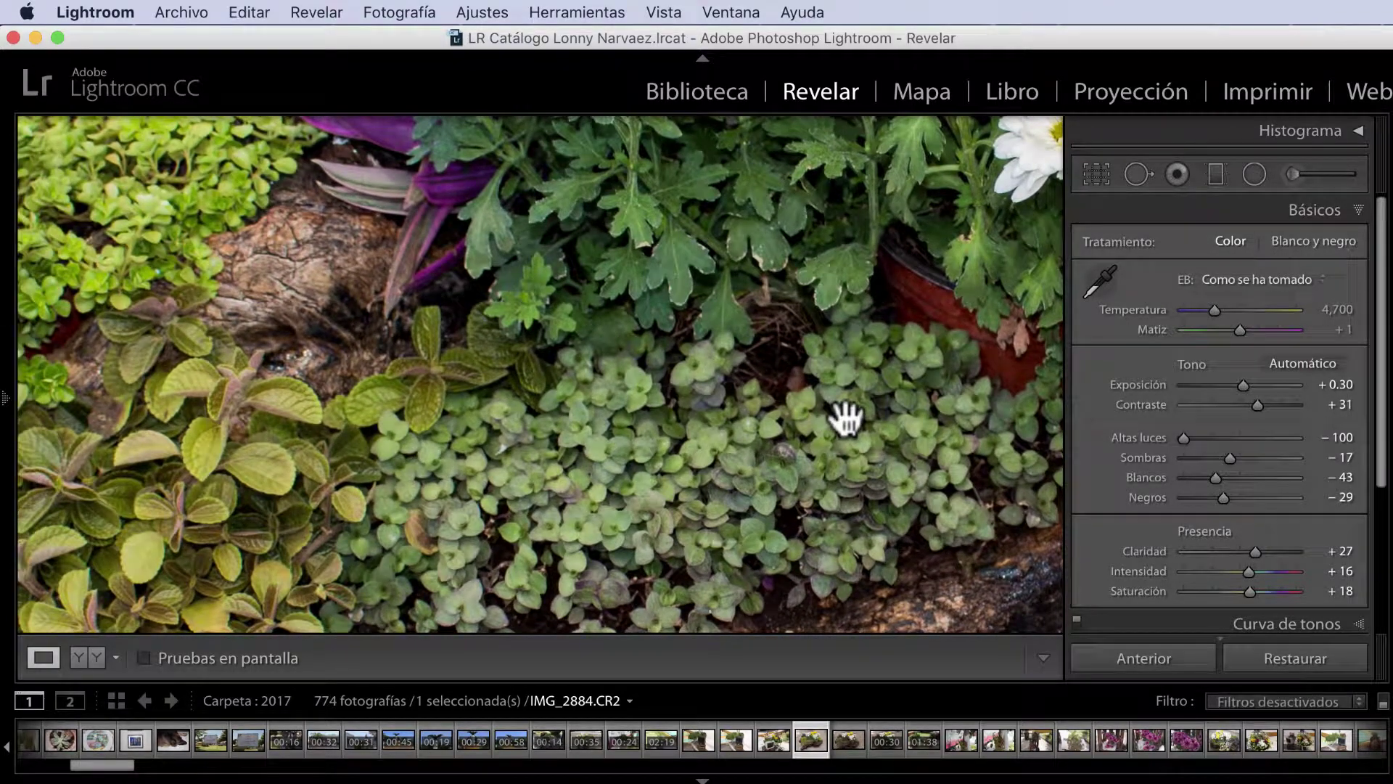
pyautogui.press('shift')
pyautogui.press('\\')
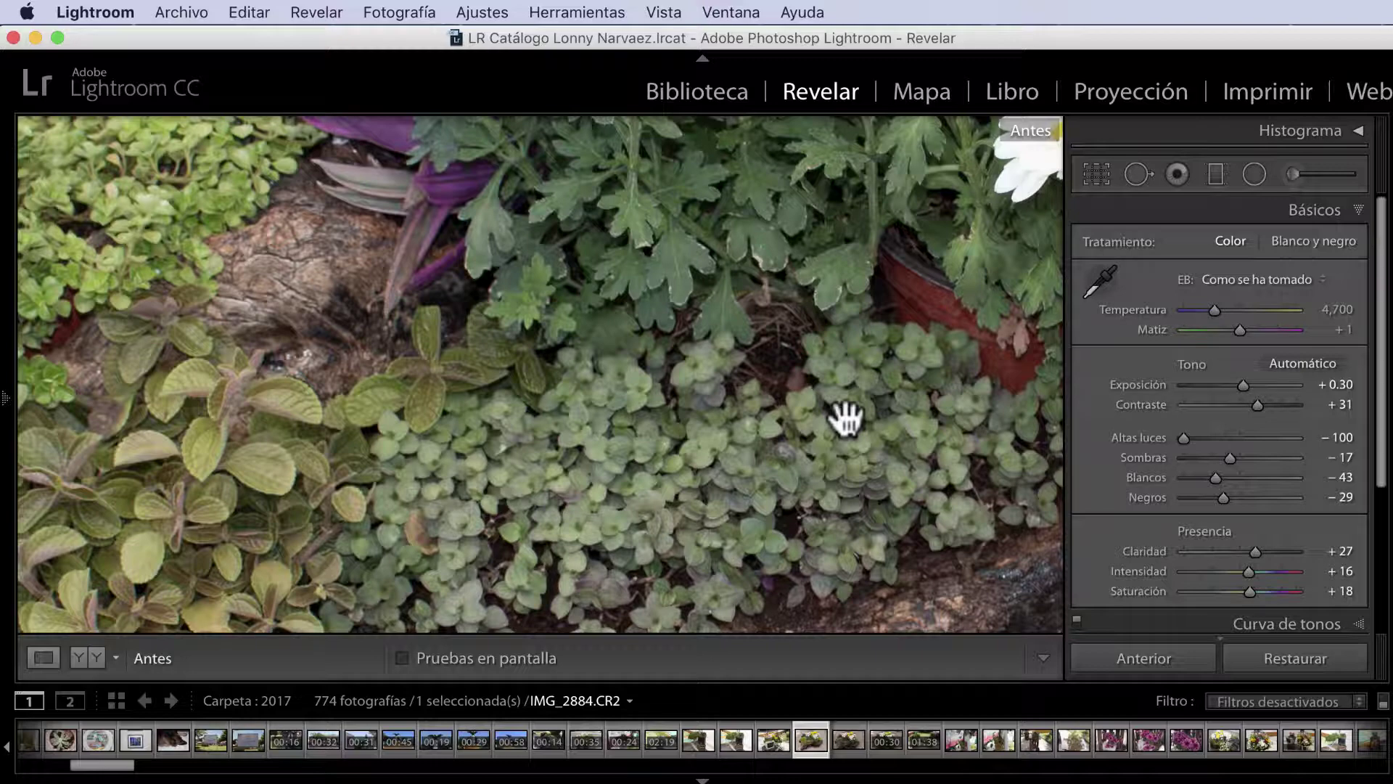
pyautogui.press('\\')
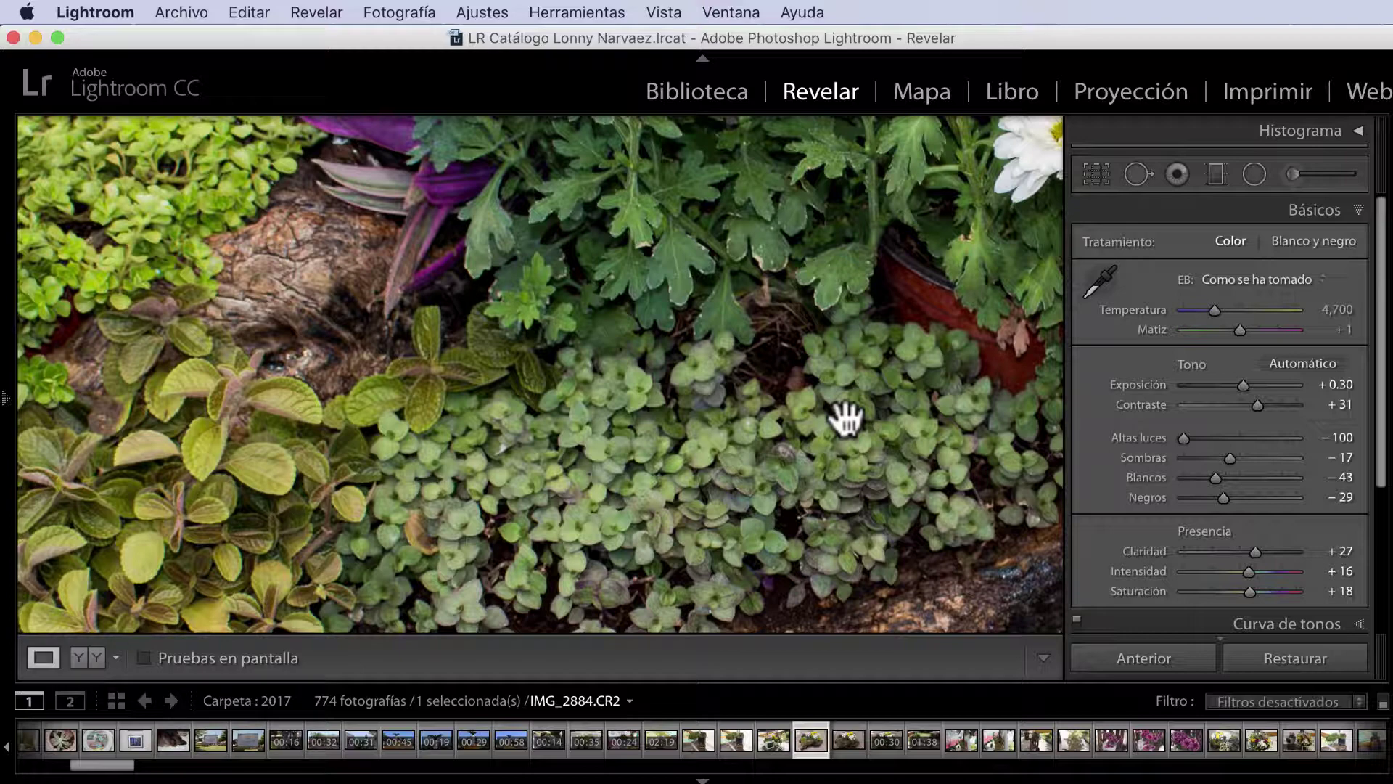
pyautogui.click(772, 344)
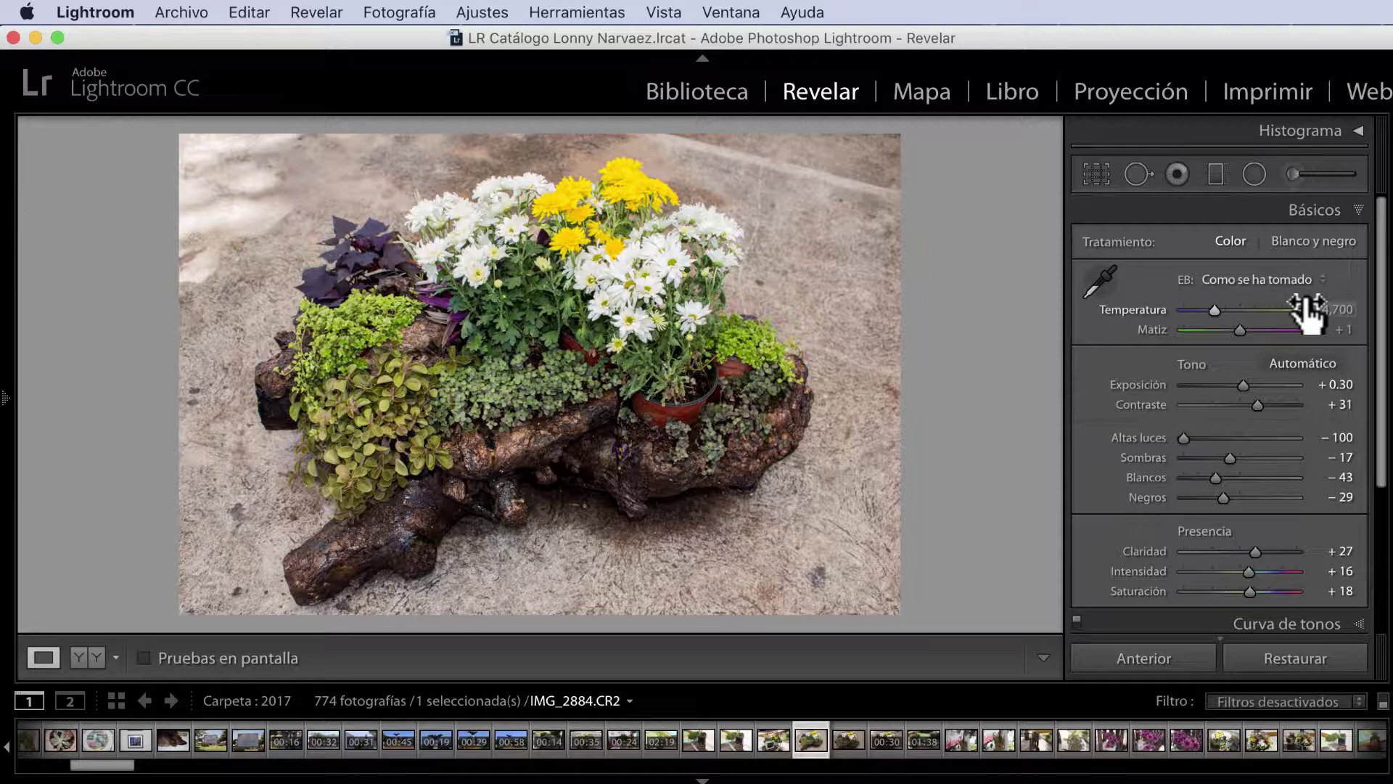
# Warm Temperatura to 4,800 and compare a zoomed close-up of the log and leaves with the original.
pyautogui.moveTo(1307, 311); pyautogui.dragTo(1306, 312)
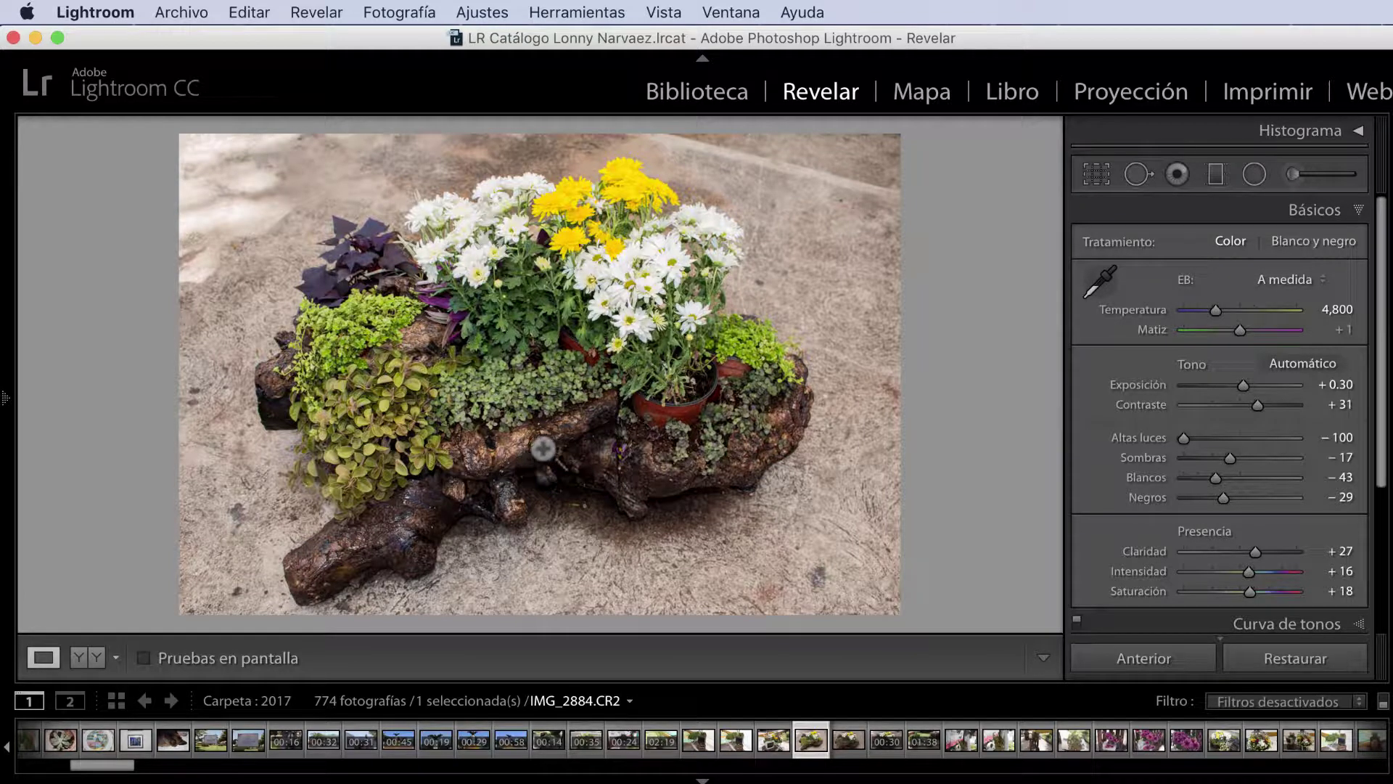
pyautogui.click(525, 454)
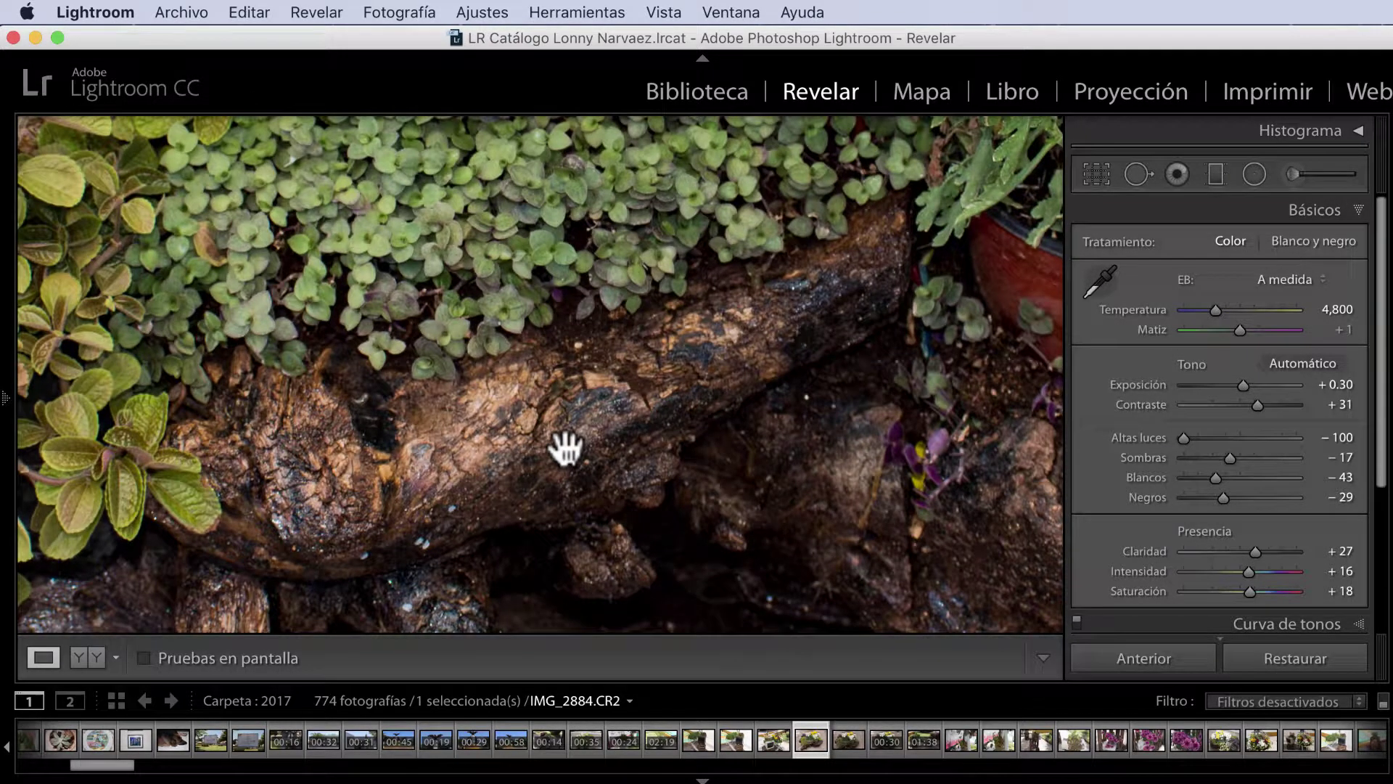
pyautogui.moveTo(563, 445); pyautogui.dragTo(677, 367)
pyautogui.moveTo(538, 485); pyautogui.dragTo(662, 370)
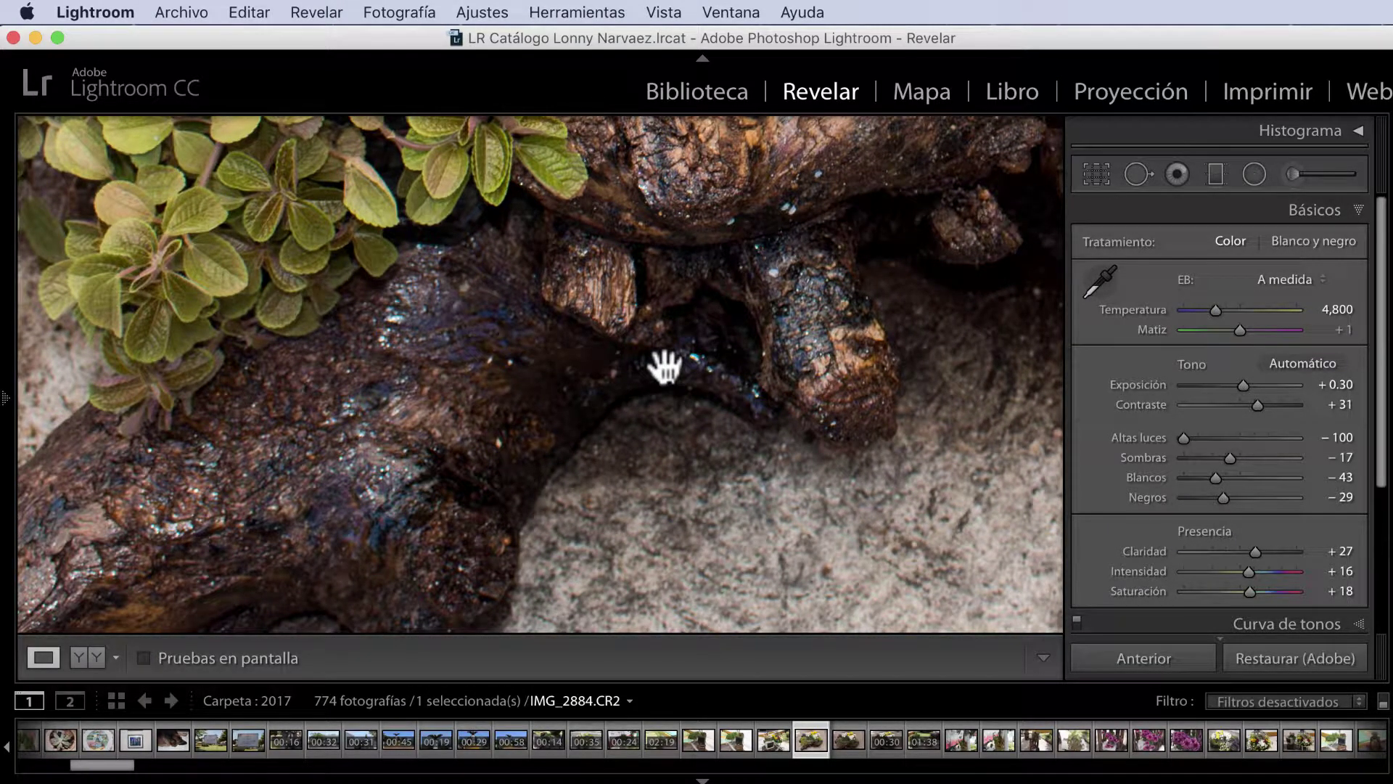
pyautogui.press('\\')
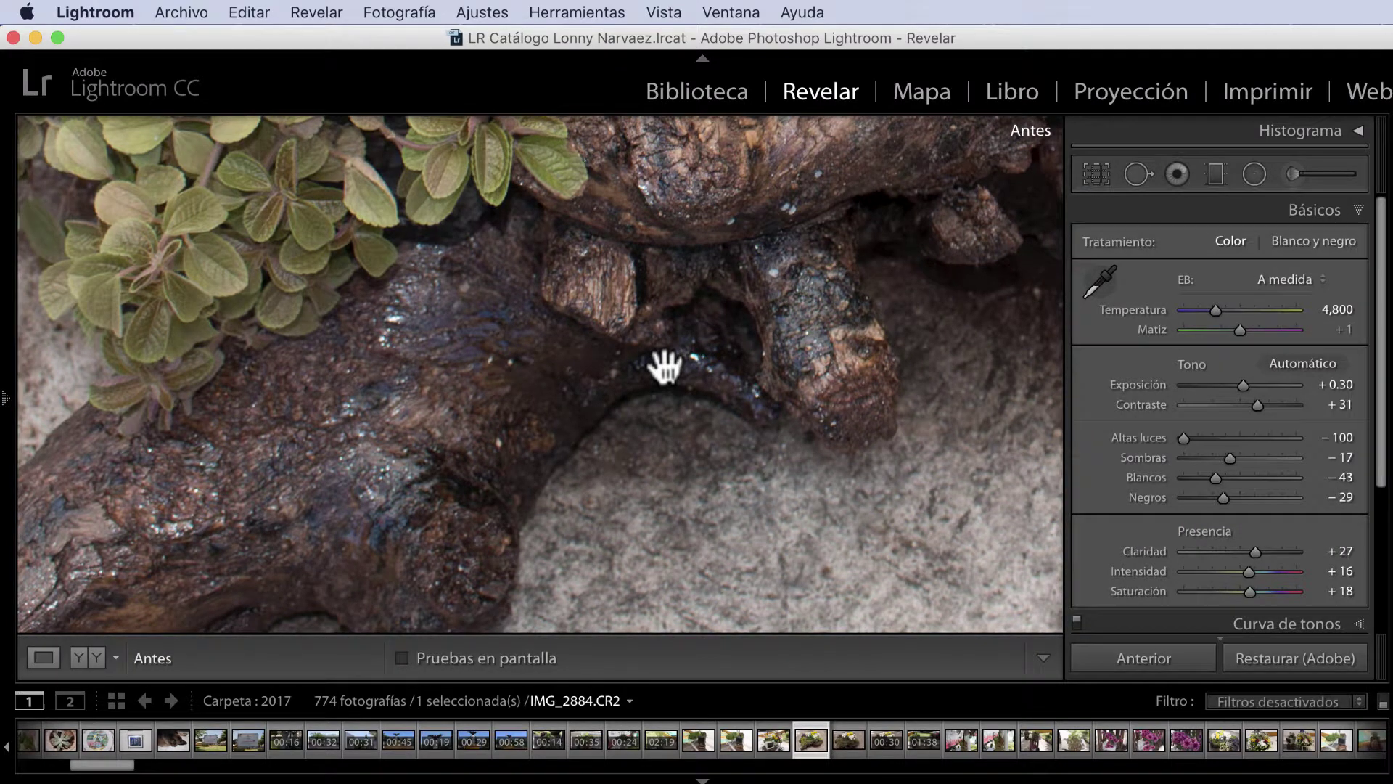
pyautogui.press('\\')
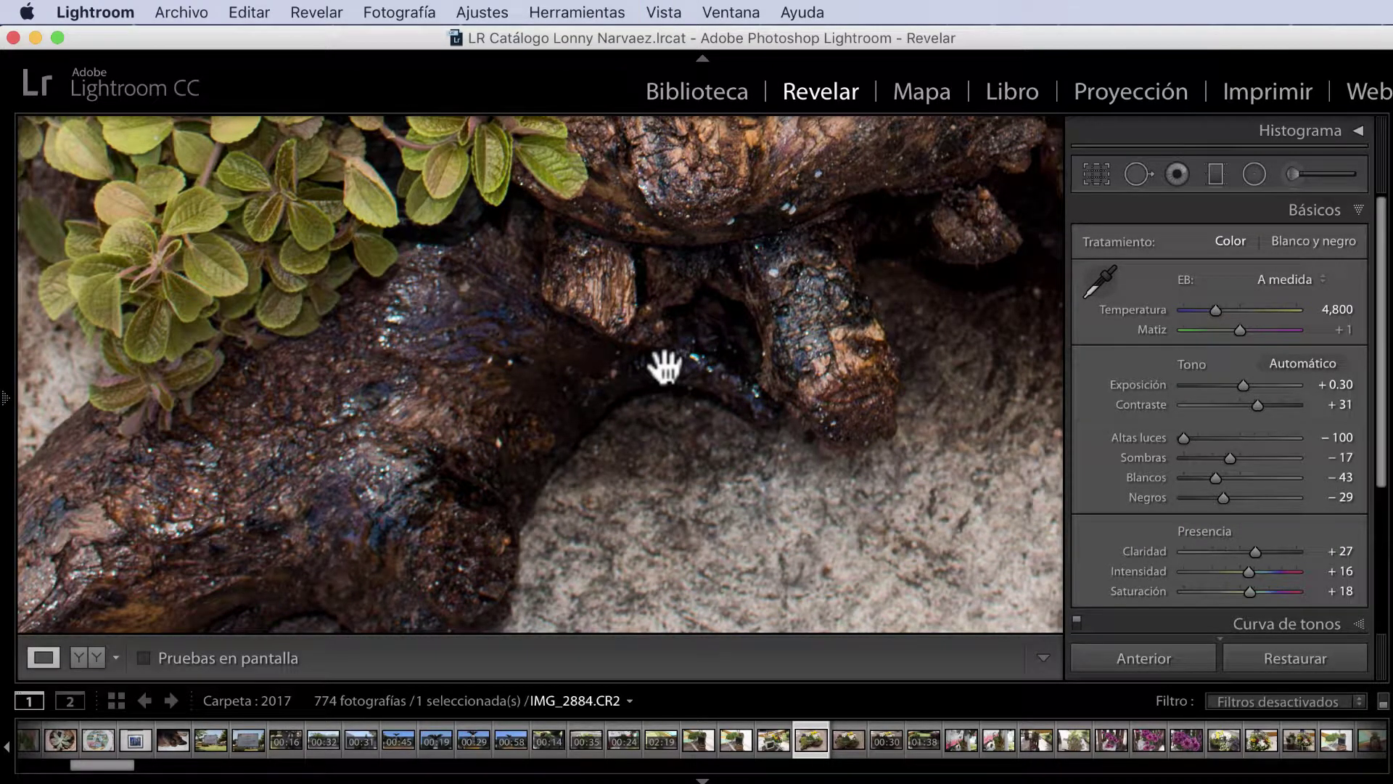
pyautogui.click(665, 367)
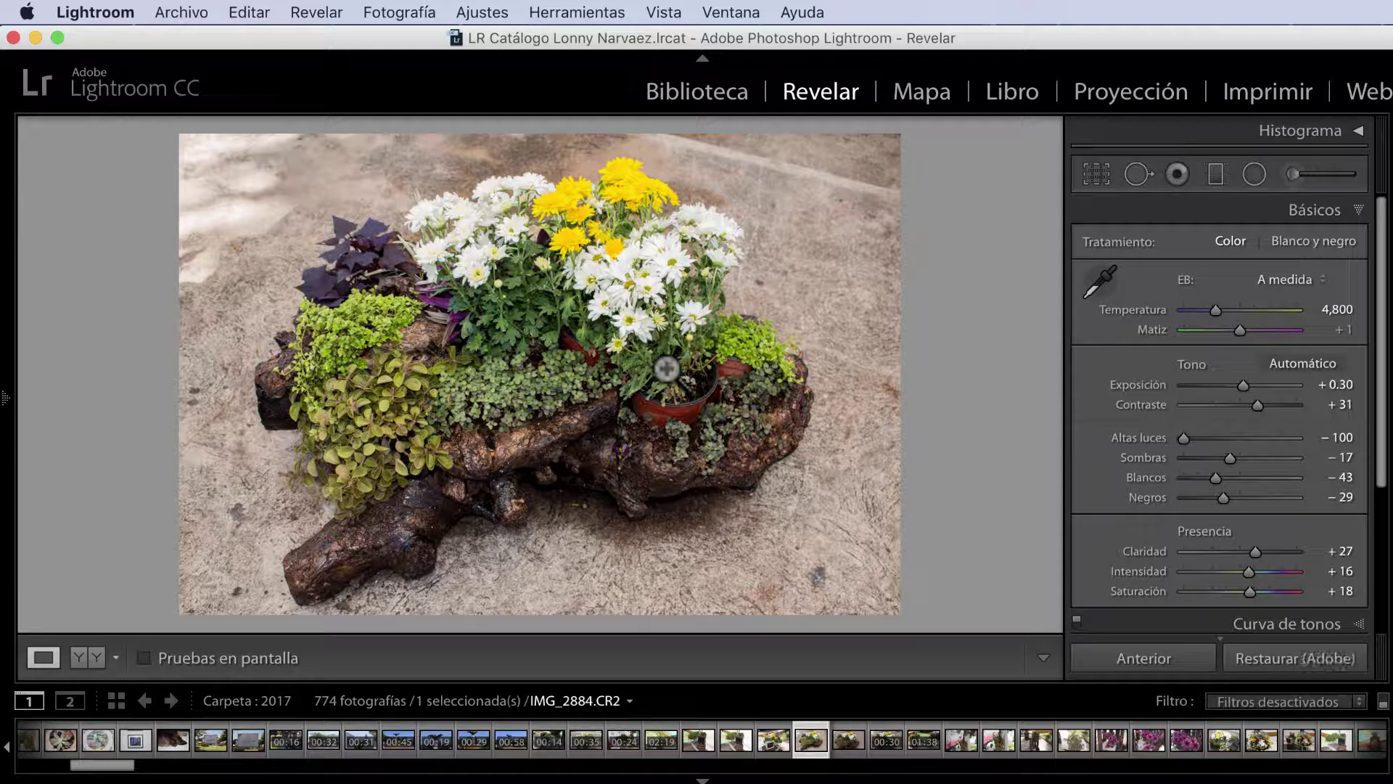
# Toggle the Antes view on and off to compare the flower photo with its original.
pyautogui.press('\\')
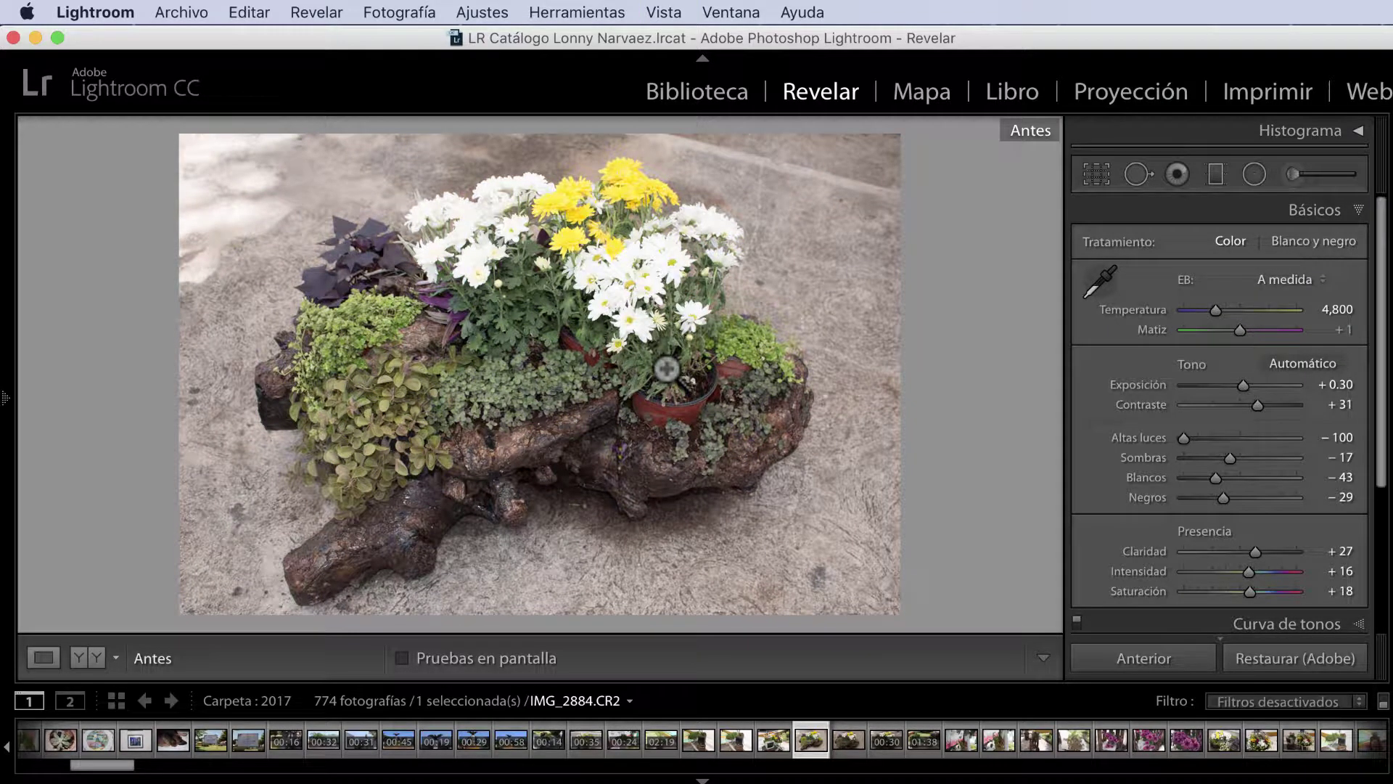
pyautogui.press('\\')
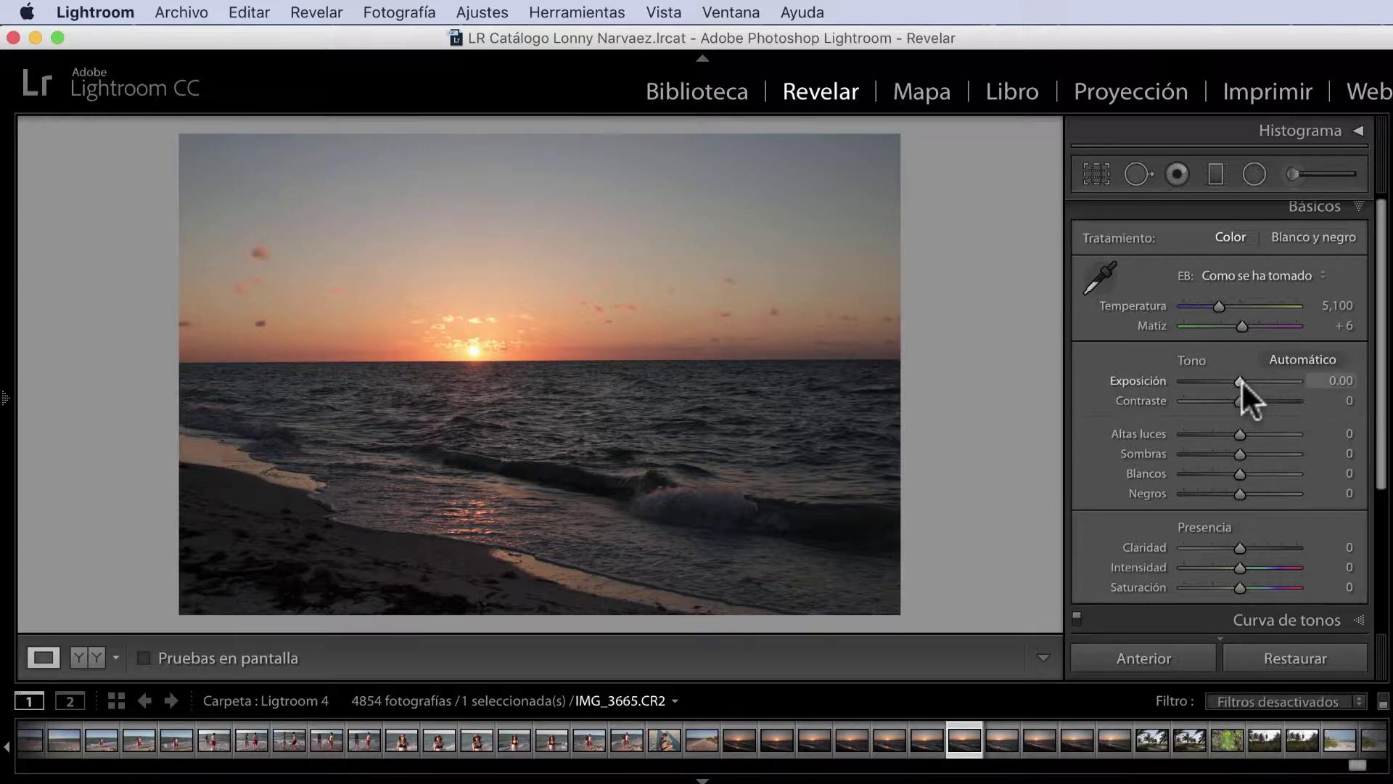
# Set IMG_3665.CR2 to Exposición +0.90, Contraste +31 and Altas luces -45.
pyautogui.moveTo(1239, 379); pyautogui.dragTo(1248, 379)
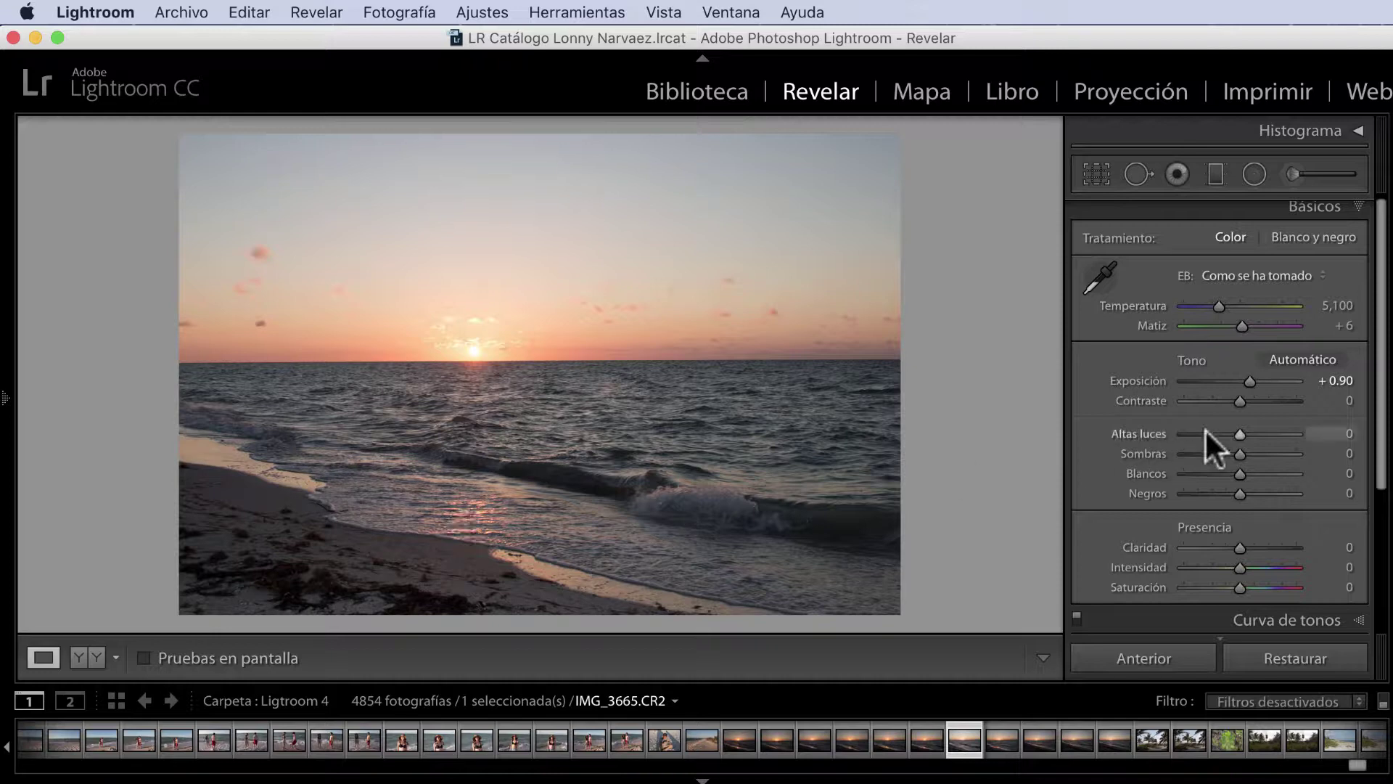
pyautogui.moveTo(1237, 400); pyautogui.dragTo(1255, 401)
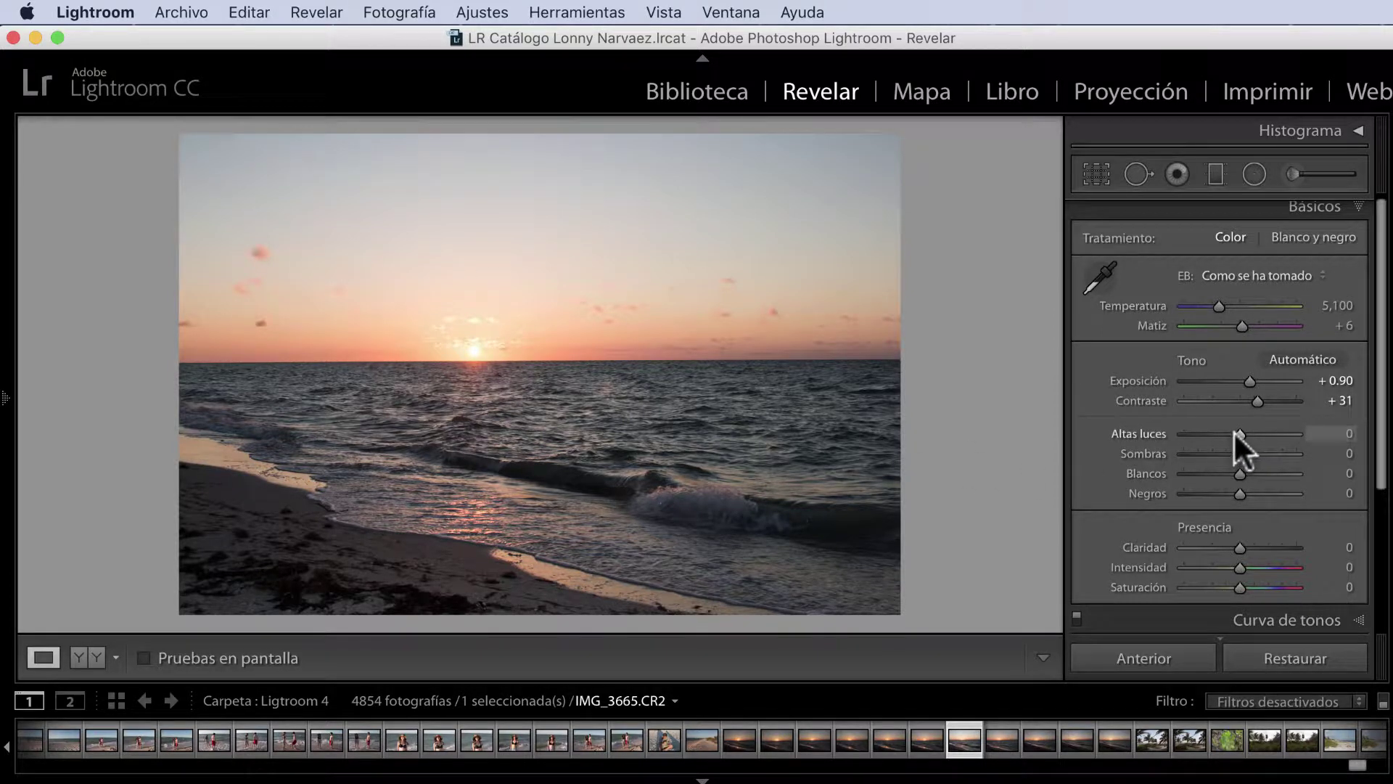
pyautogui.moveTo(1233, 430)
pyautogui.mouseDown()
pyautogui.moveTo(1185, 430)
pyautogui.moveTo(1285, 437)
pyautogui.moveTo(1213, 435)
pyautogui.mouseUp()
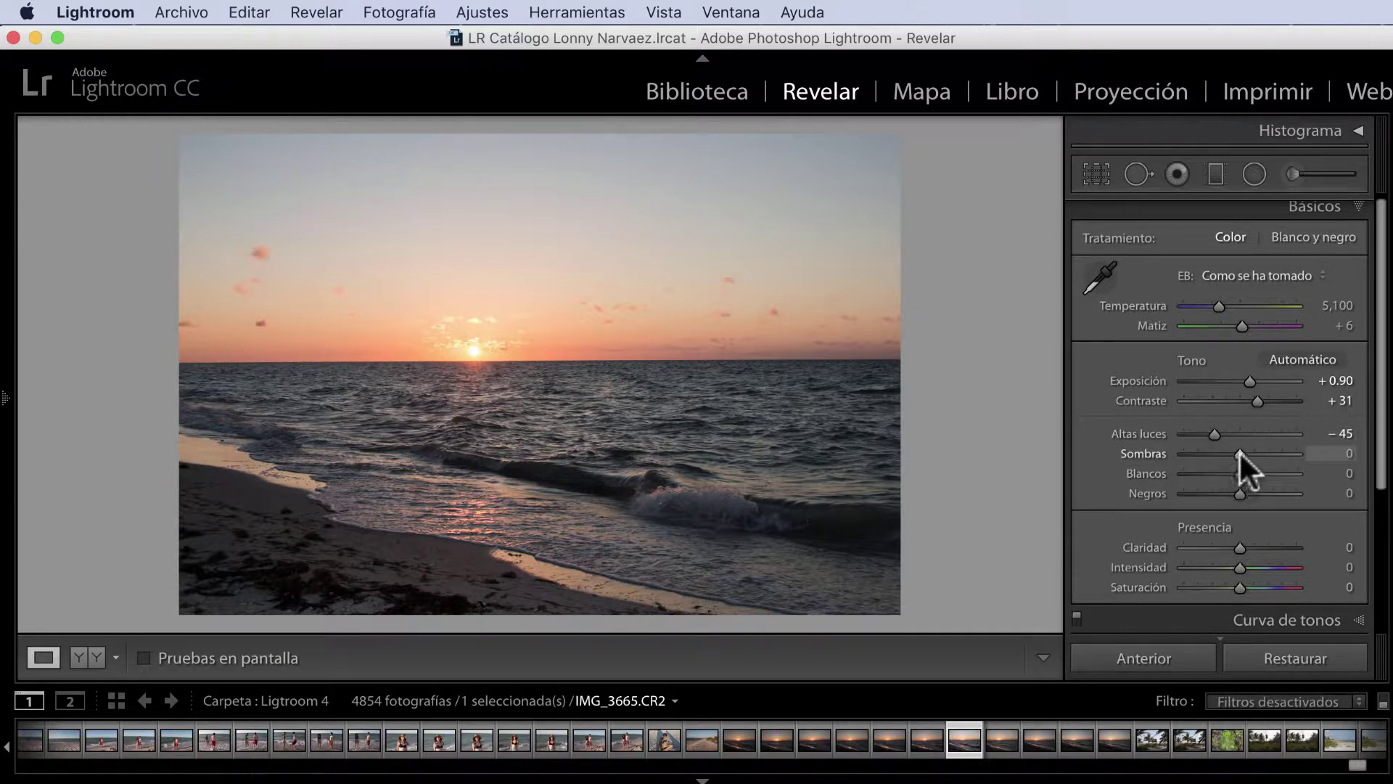
# Adjust Altas luces to -51, Sombras to +55, Blancos to -20 and Negros to -30.
pyautogui.moveTo(1239, 451); pyautogui.dragTo(1213, 433)
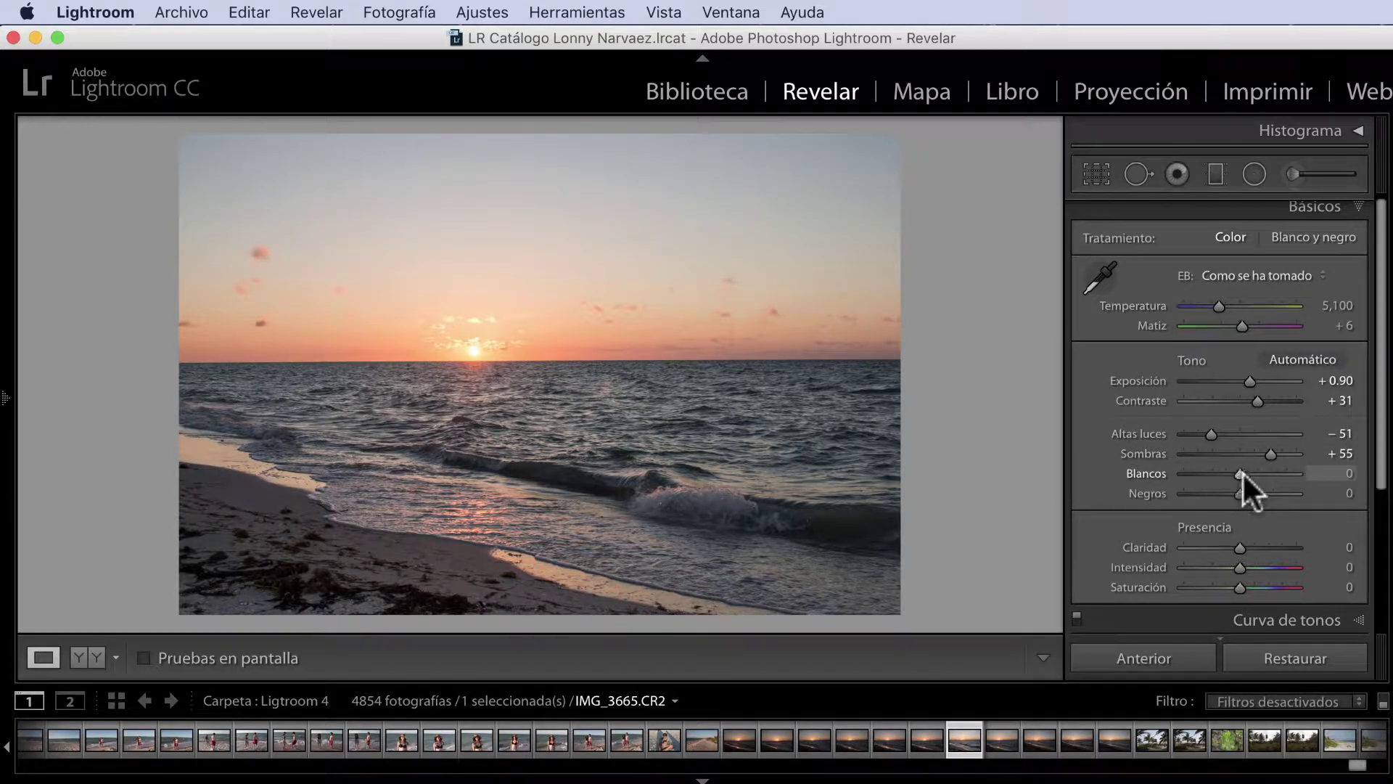
pyautogui.moveTo(1241, 471); pyautogui.dragTo(1222, 495)
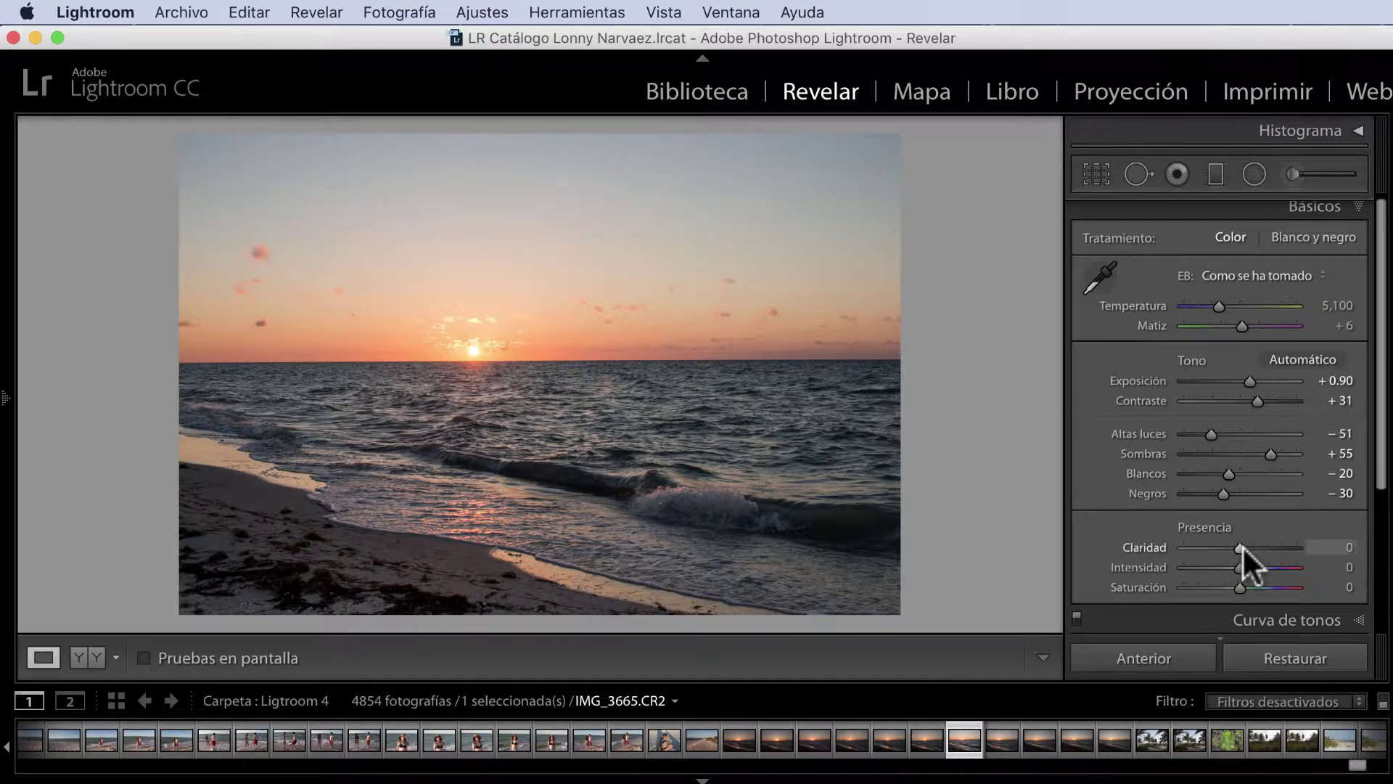
# Set Claridad +36, Intensidad +29 and Saturación +22, and push Sombras to +96.
pyautogui.moveTo(1242, 546); pyautogui.dragTo(1264, 550)
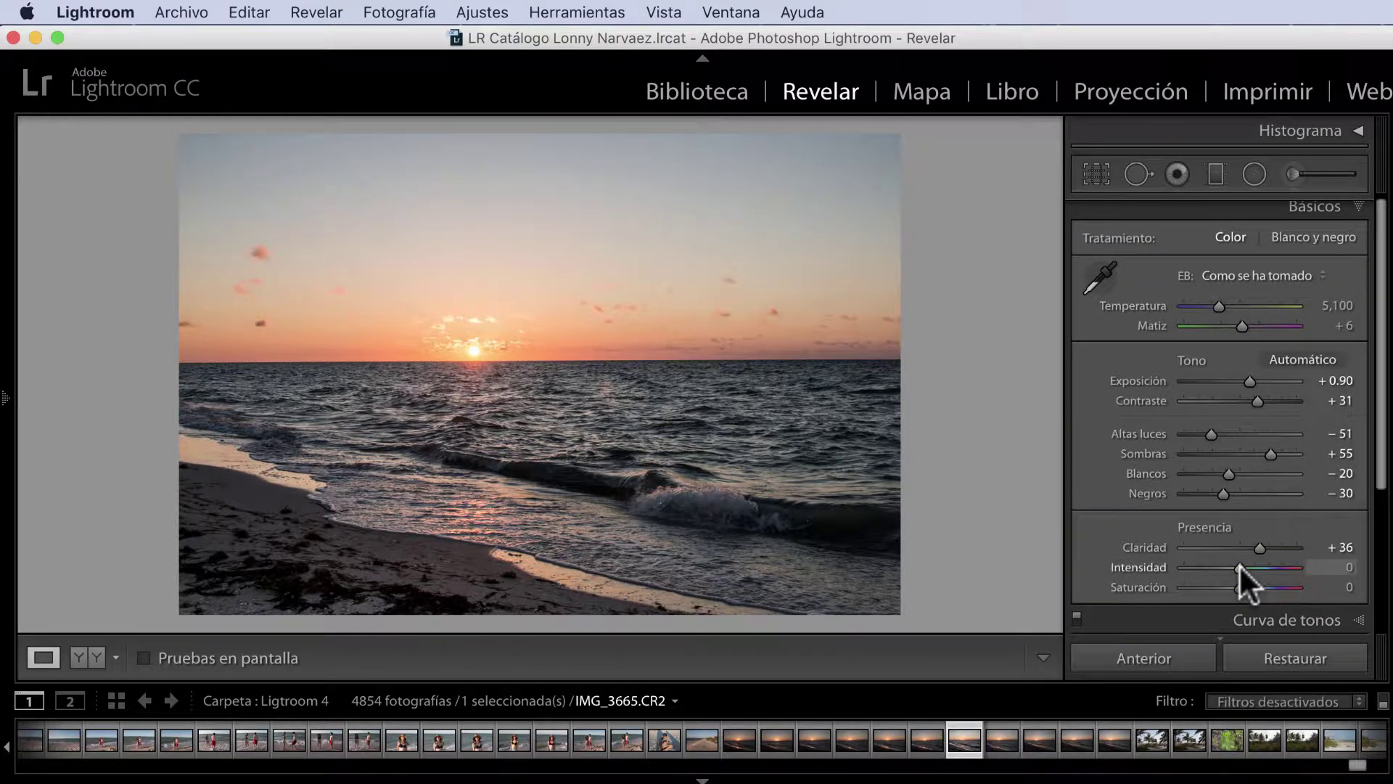
pyautogui.moveTo(1238, 564)
pyautogui.mouseDown()
pyautogui.moveTo(1251, 564)
pyautogui.moveTo(1248, 585)
pyautogui.mouseUp()
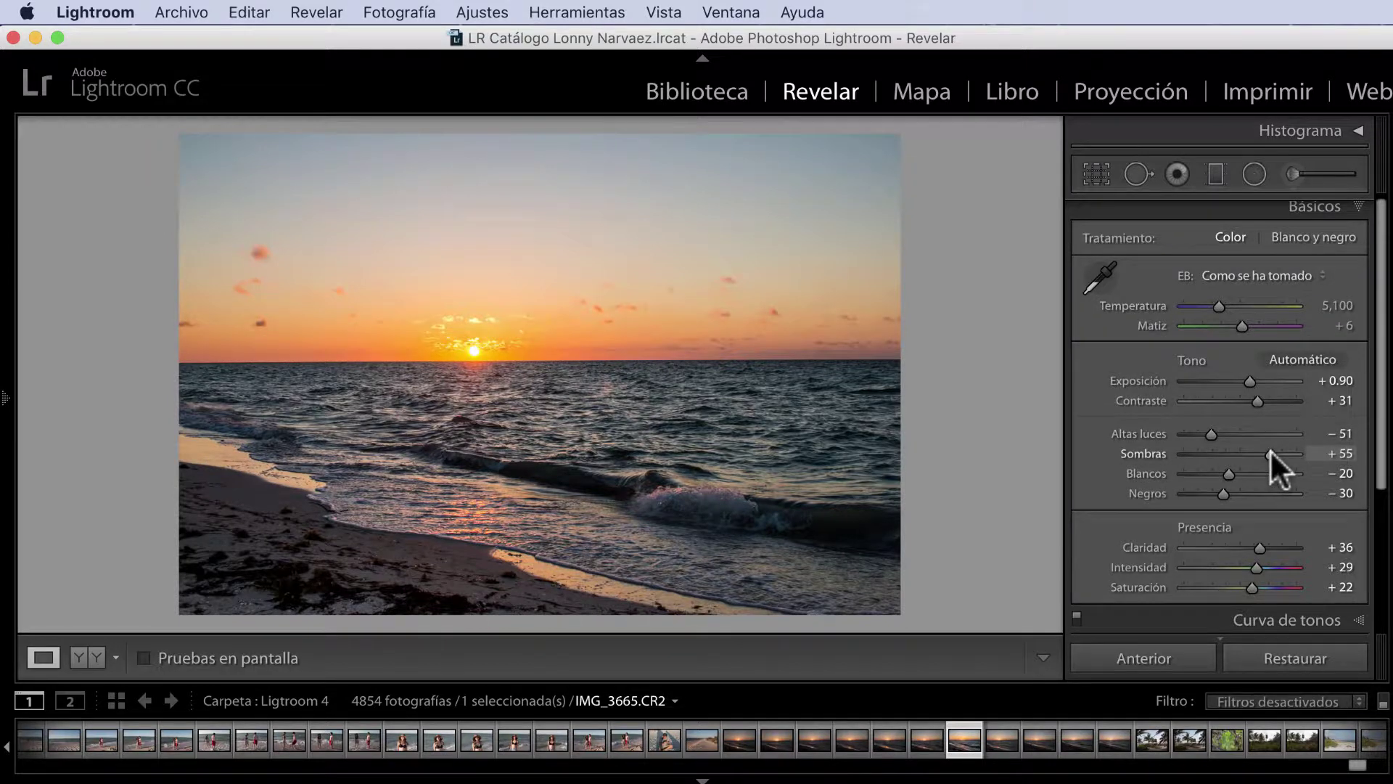
pyautogui.moveTo(1270, 453); pyautogui.dragTo(1293, 454)
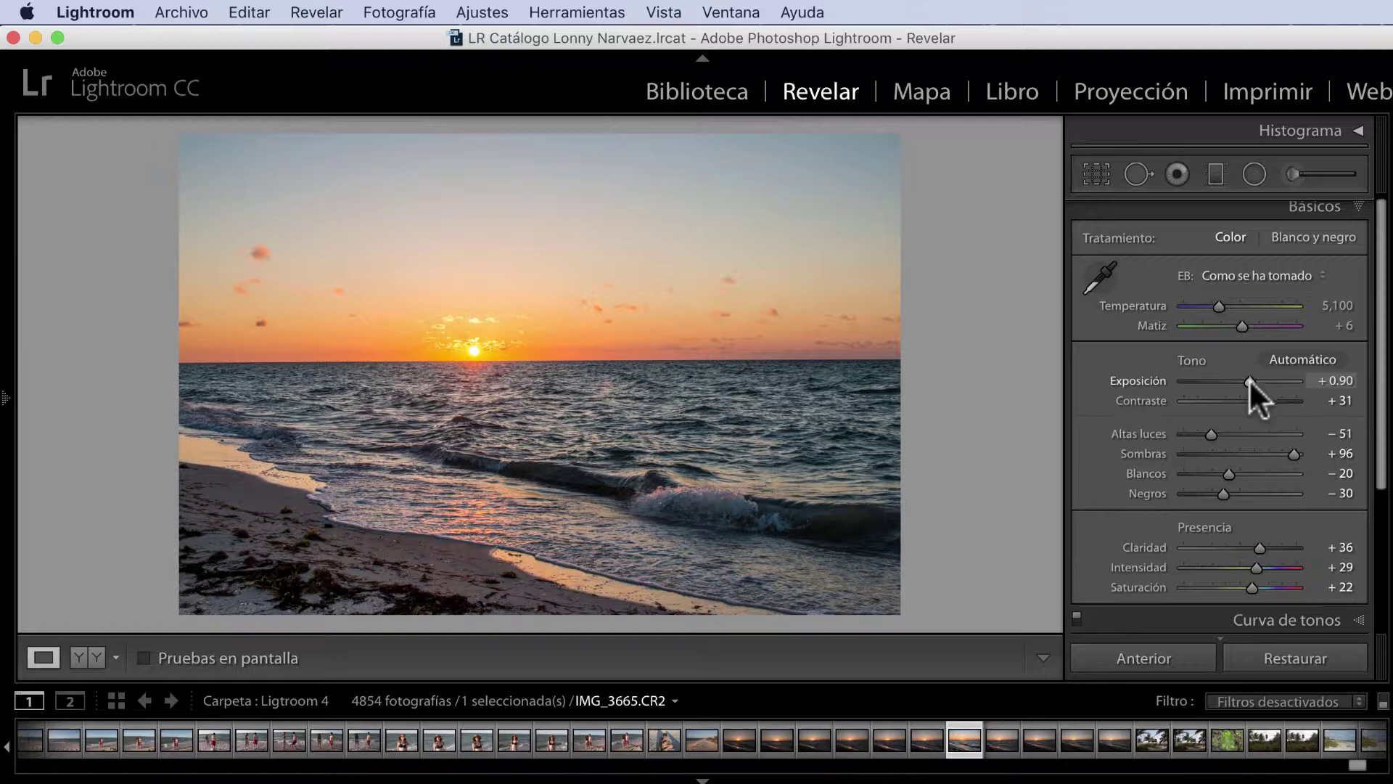
# Ease Exposición to +0.85 and set Temperatura to a custom 5,400.
pyautogui.moveTo(1250, 382); pyautogui.dragTo(1248, 382)
pyautogui.scroll(-2, 1274, 383)
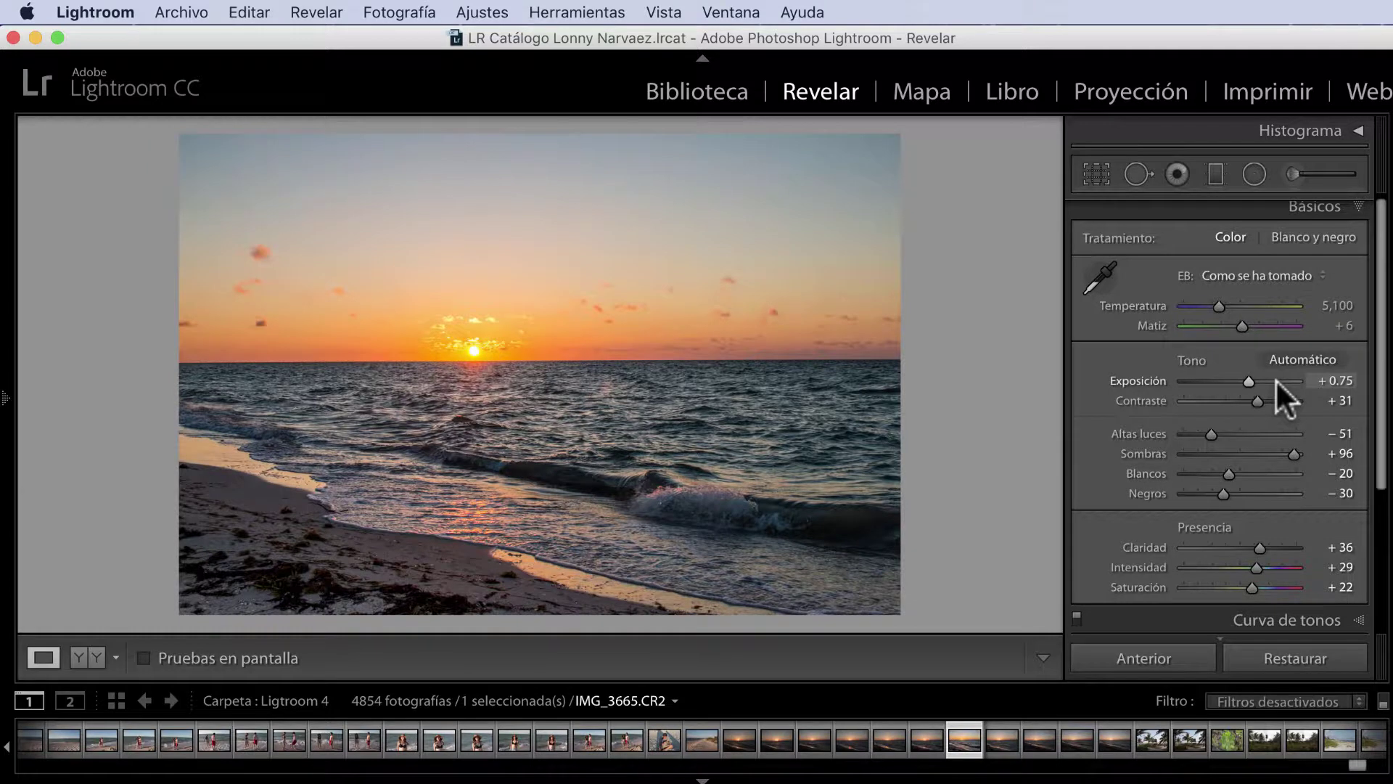
pyautogui.scroll(2, 1275, 379)
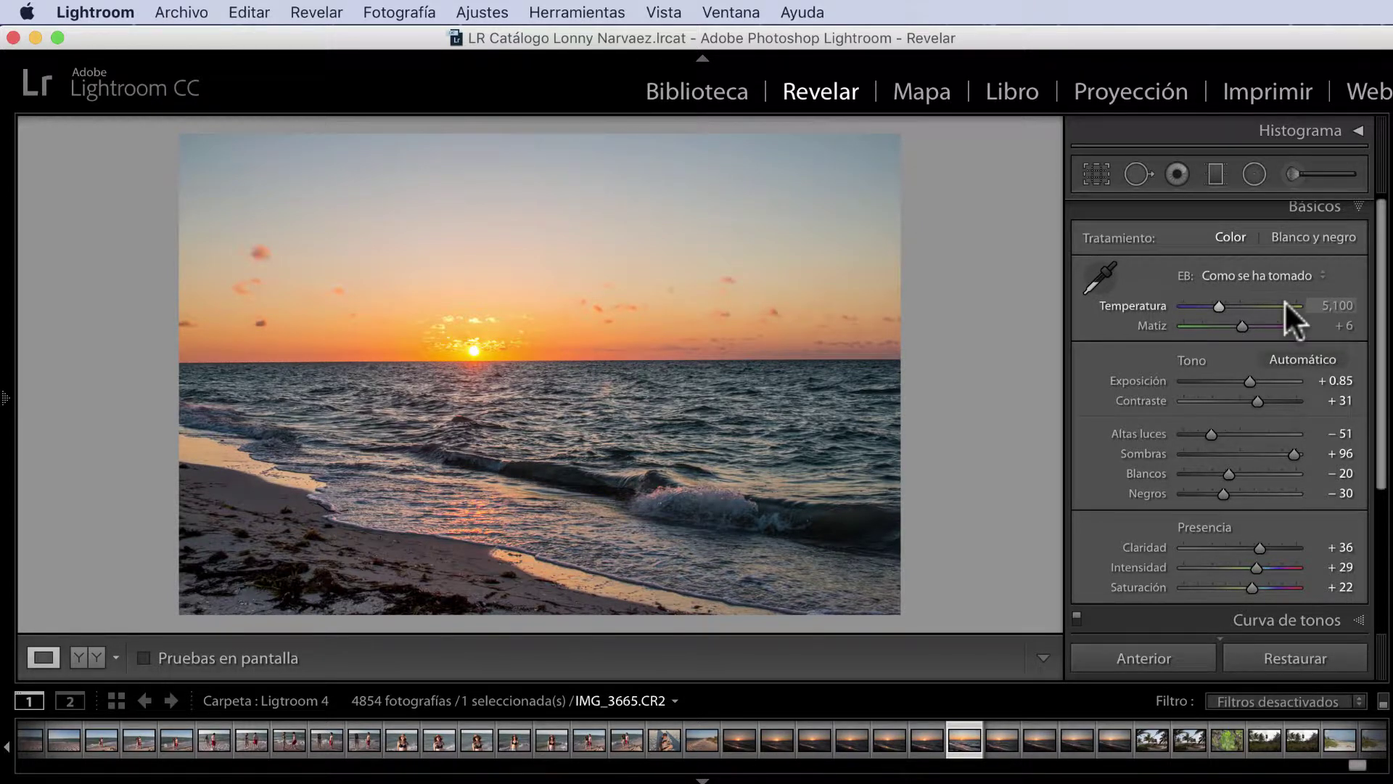
pyautogui.scroll(5, 1284, 301)
pyautogui.scroll(9, 1285, 302)
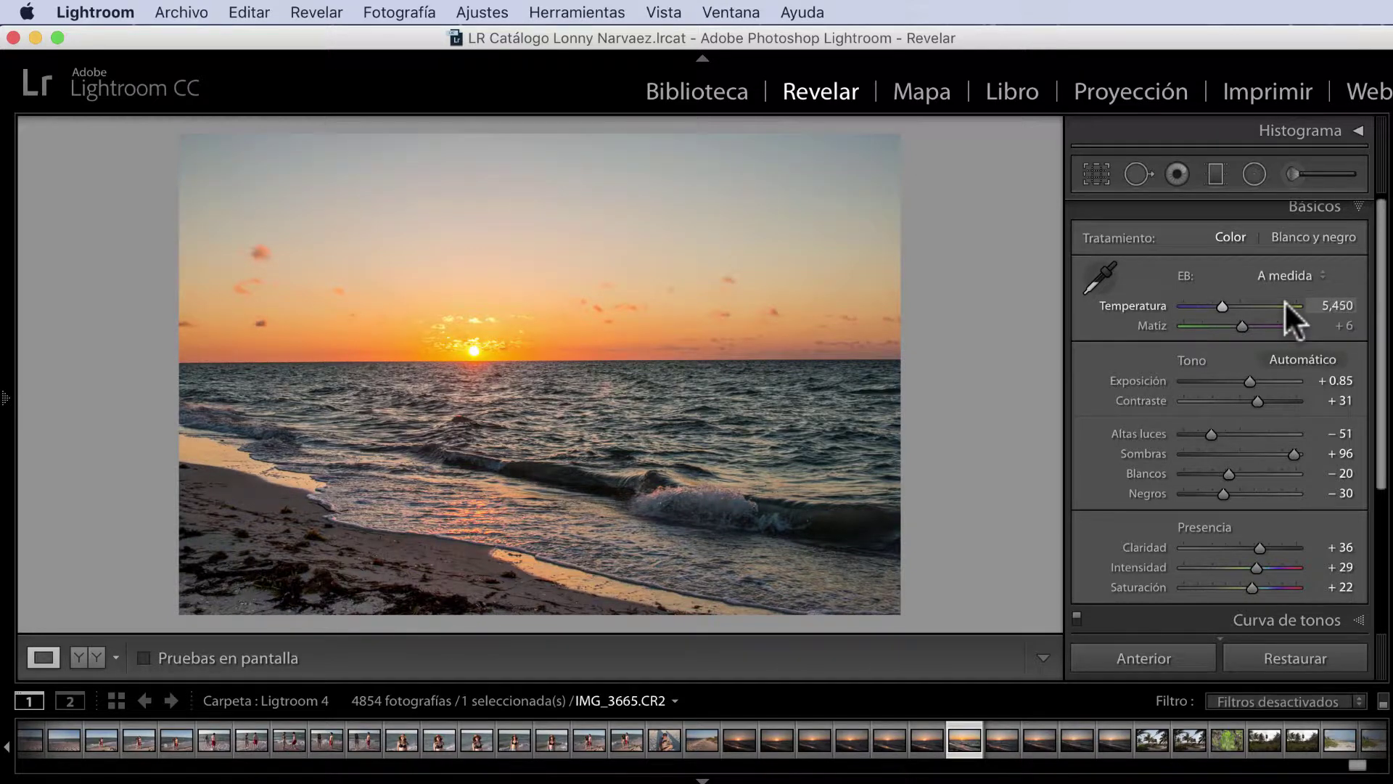
pyautogui.scroll(2, 1285, 302)
pyautogui.scroll(-9, 1284, 302)
pyautogui.scroll(-8, 1284, 300)
pyautogui.scroll(3, 1285, 300)
pyautogui.scroll(-3, 1284, 301)
pyautogui.scroll(4, 1285, 301)
pyautogui.scroll(4, 1284, 300)
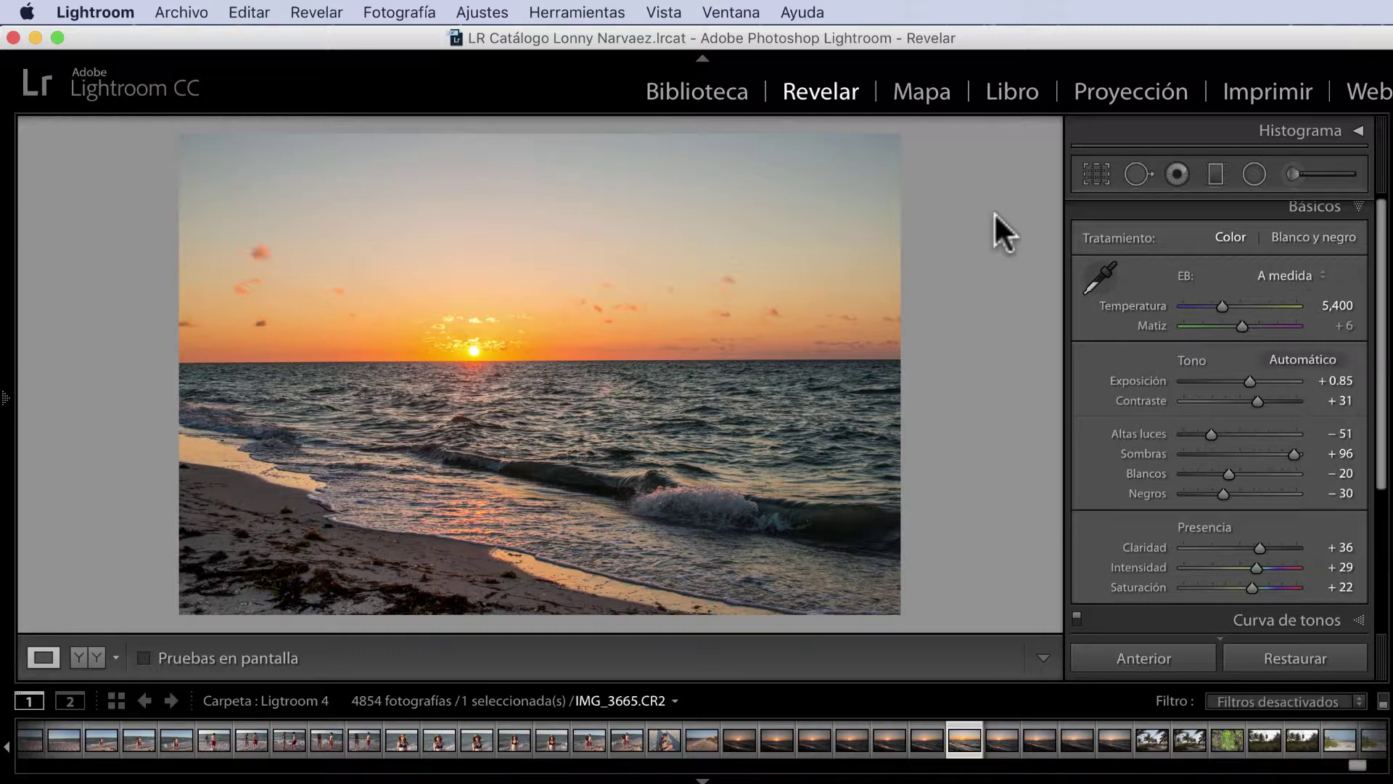
# Compare the sunset photo against its unedited Before version, then show the histogram.
pyautogui.press('\\')
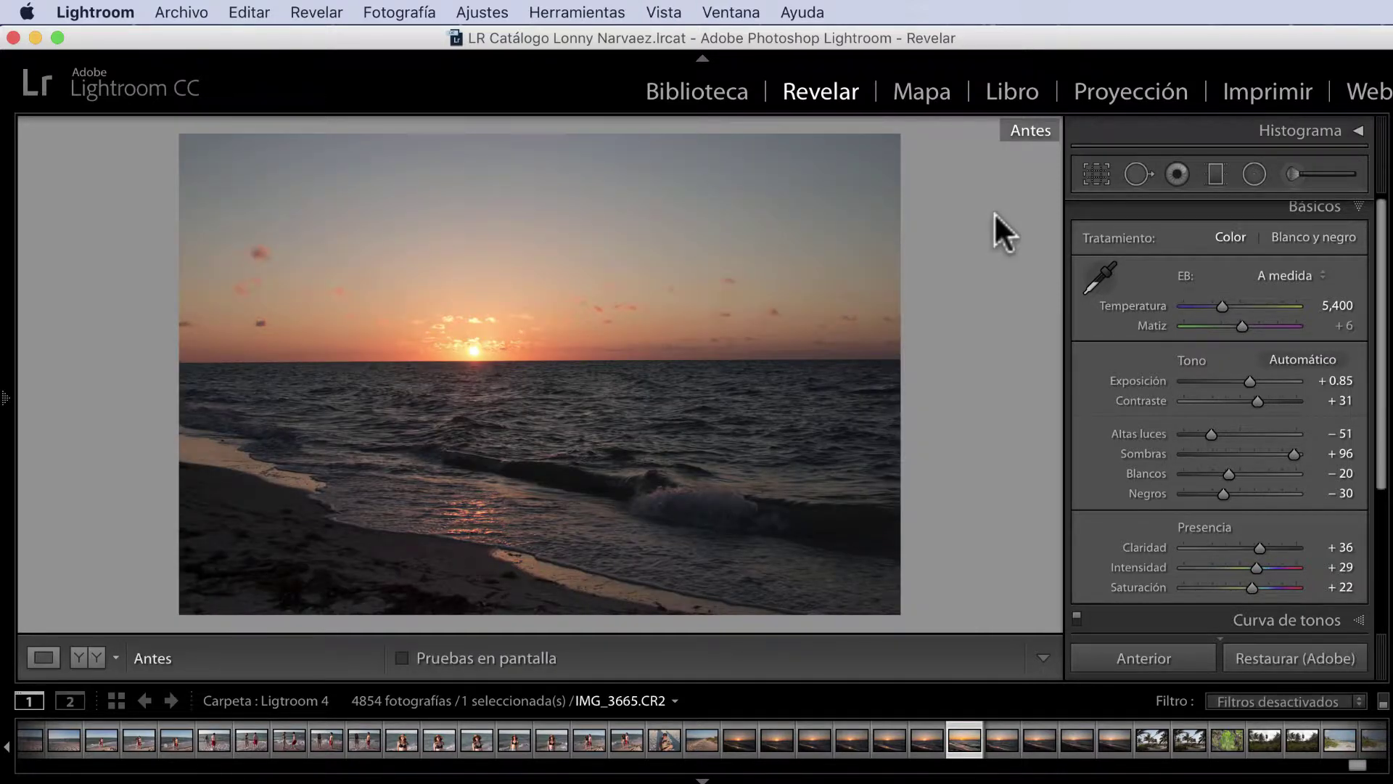
pyautogui.press('\\')
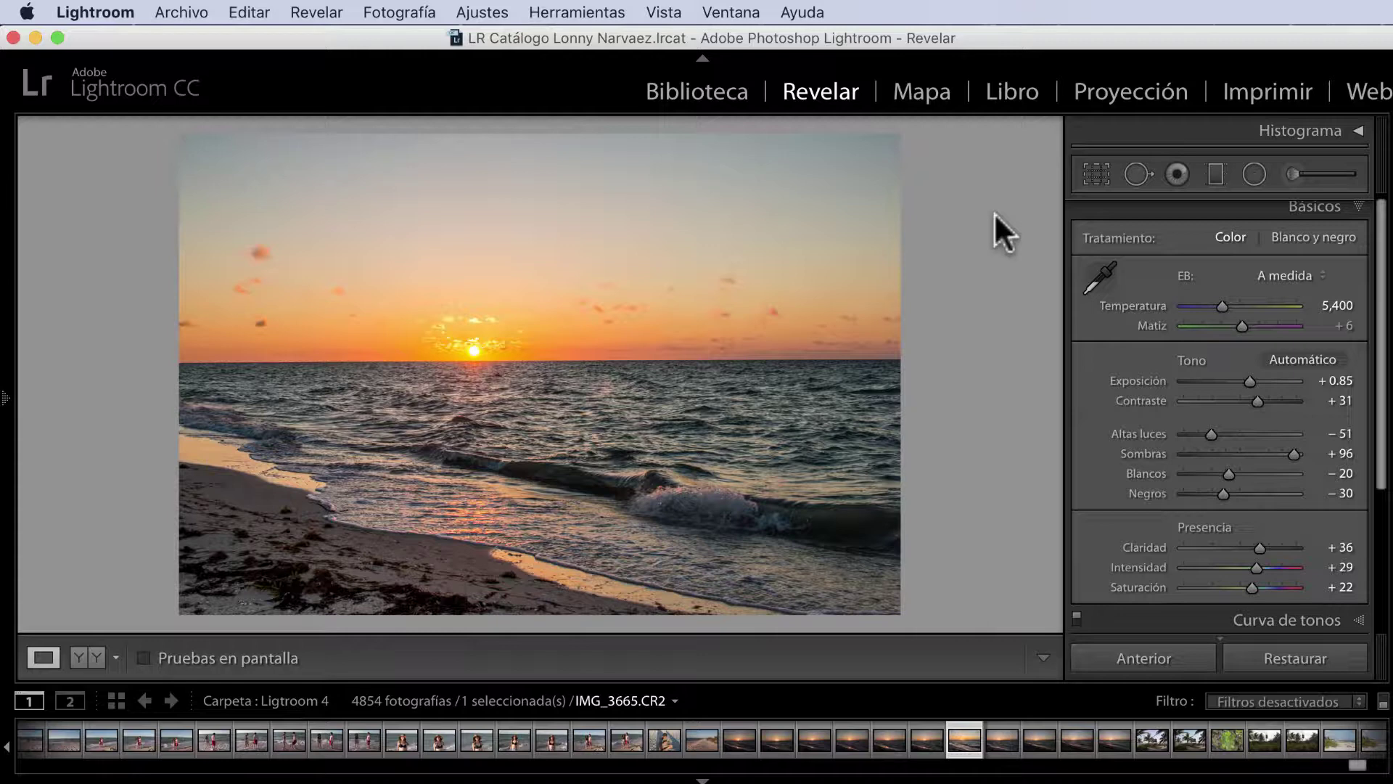
pyautogui.click(1357, 129)
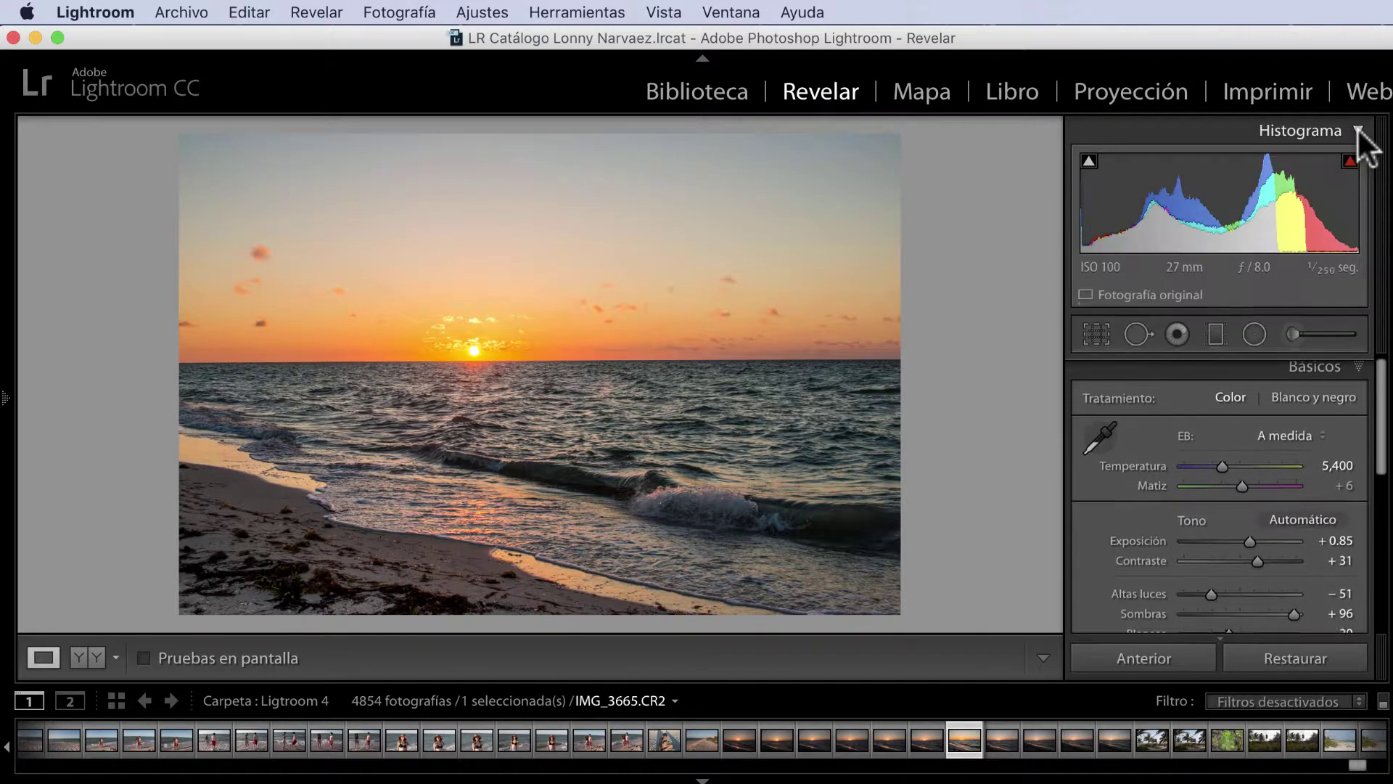
# Turn on the highlight clipping warning and inspect the clipped areas around the sun at 1:1.
pyautogui.click(1351, 165)
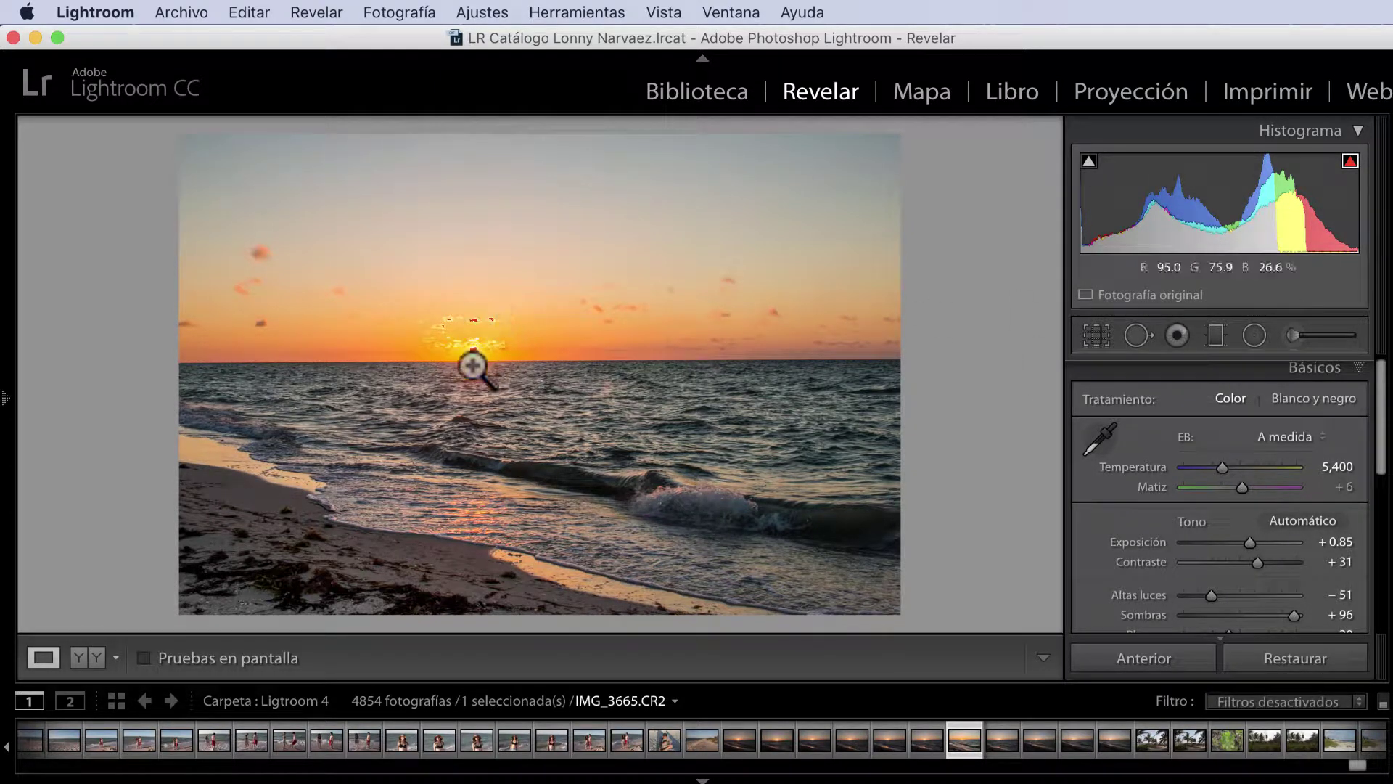
pyautogui.click(475, 356)
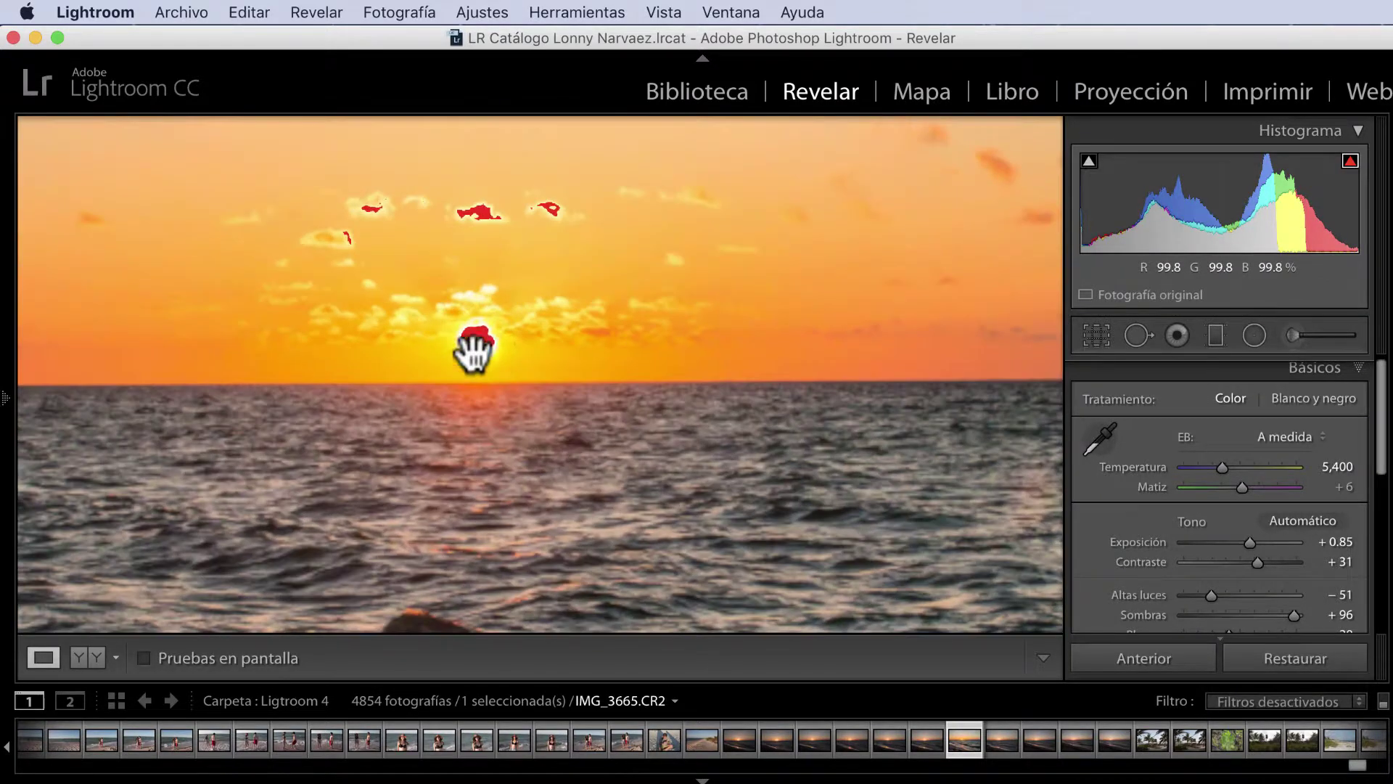
pyautogui.click(508, 365)
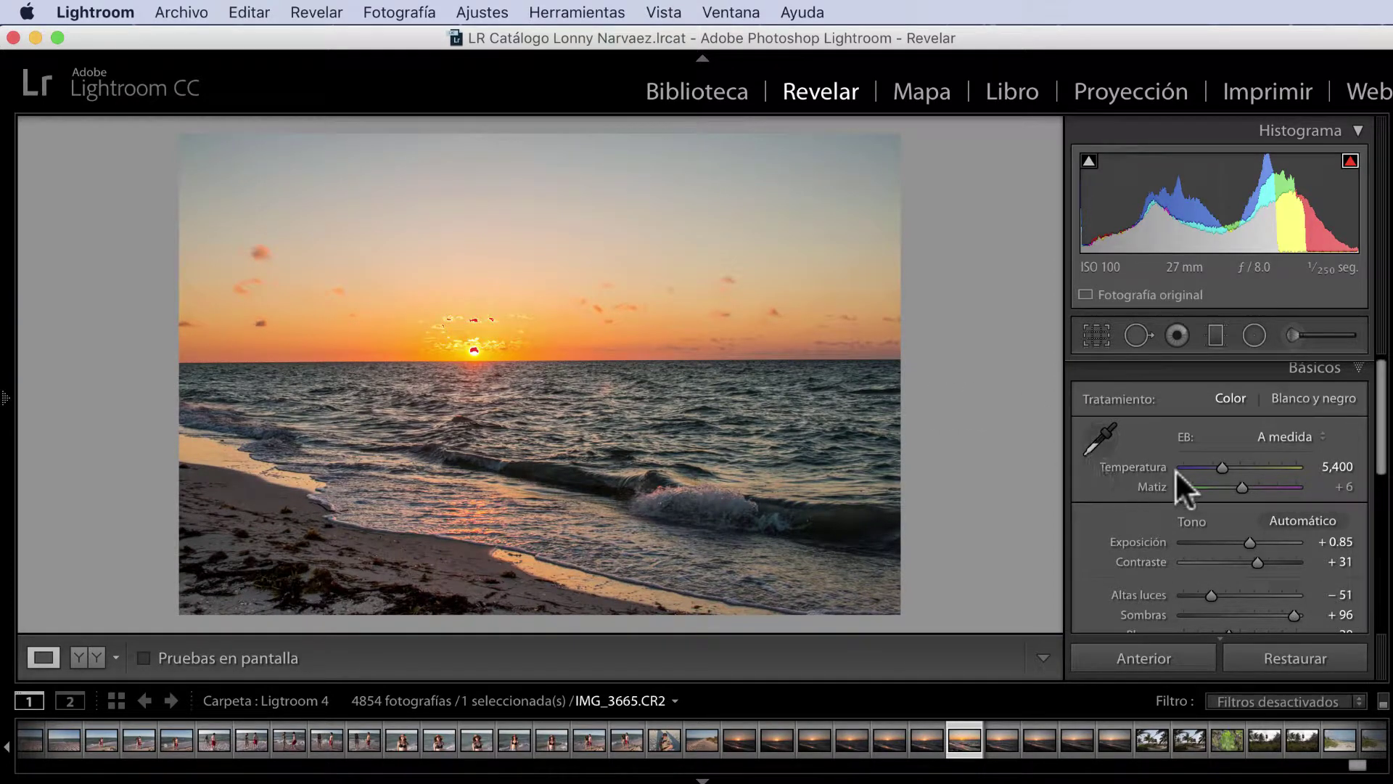
# Expand the Tone Curve and lower the curve's brightest point slightly to reduce sun clipping.
pyautogui.scroll(-6, 1211, 472)
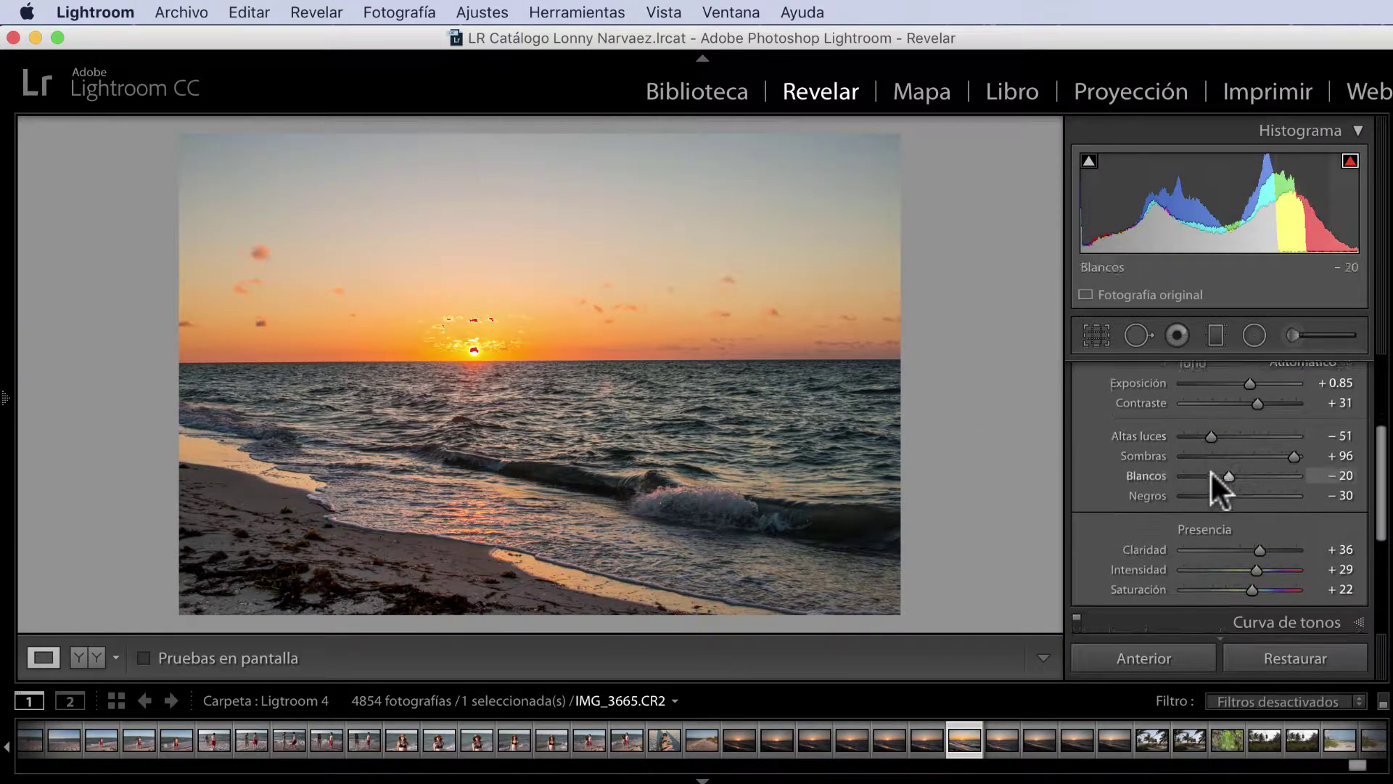
pyautogui.scroll(-3, 1210, 470)
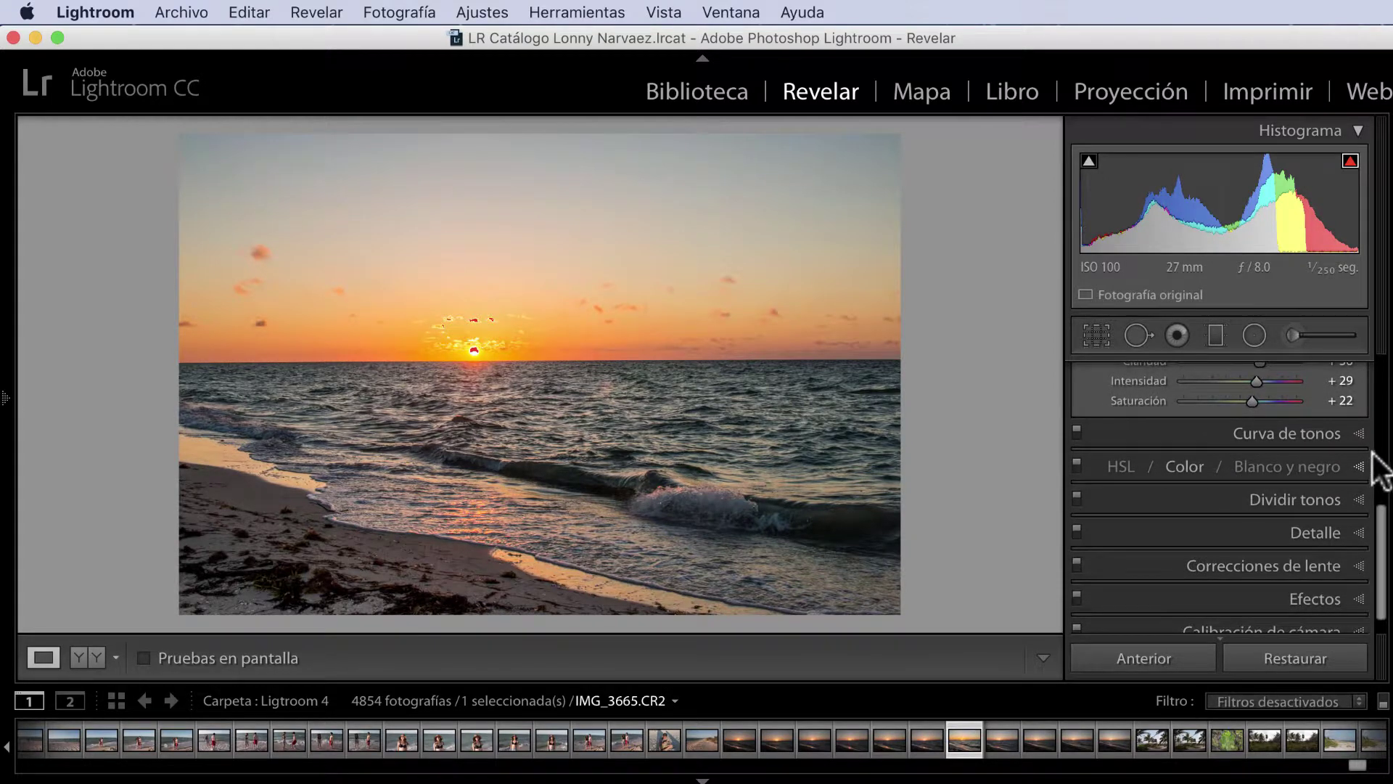
pyautogui.click(1354, 430)
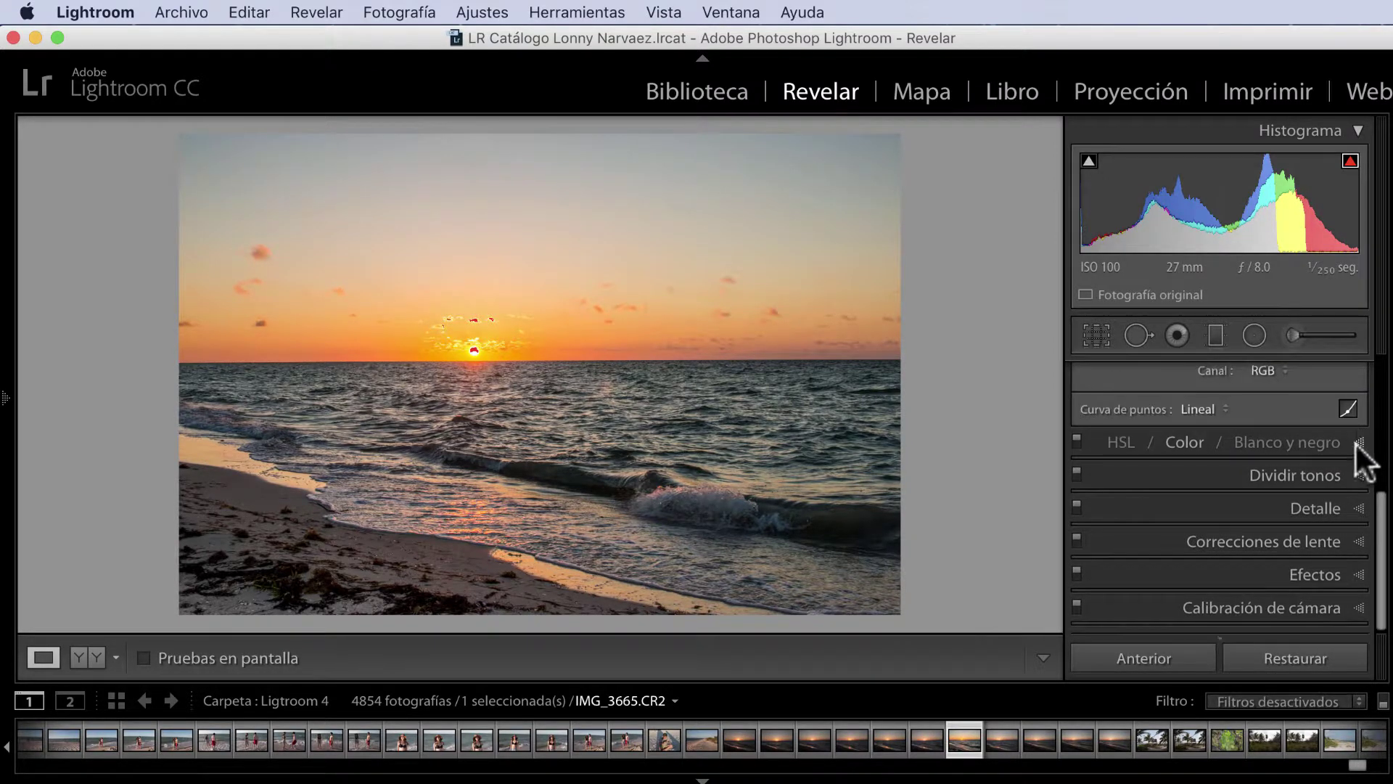
pyautogui.scroll(3, 1363, 465)
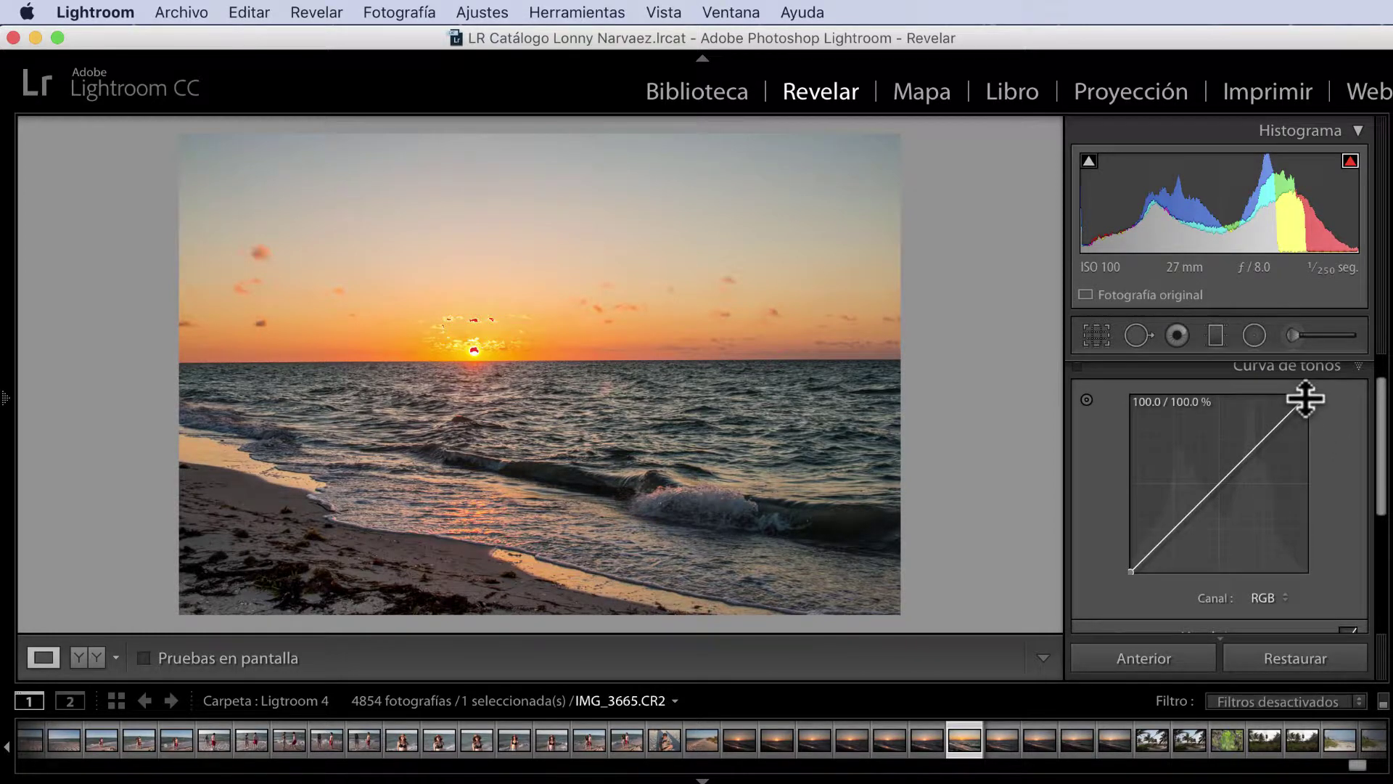
pyautogui.moveTo(1305, 398); pyautogui.dragTo(1306, 396)
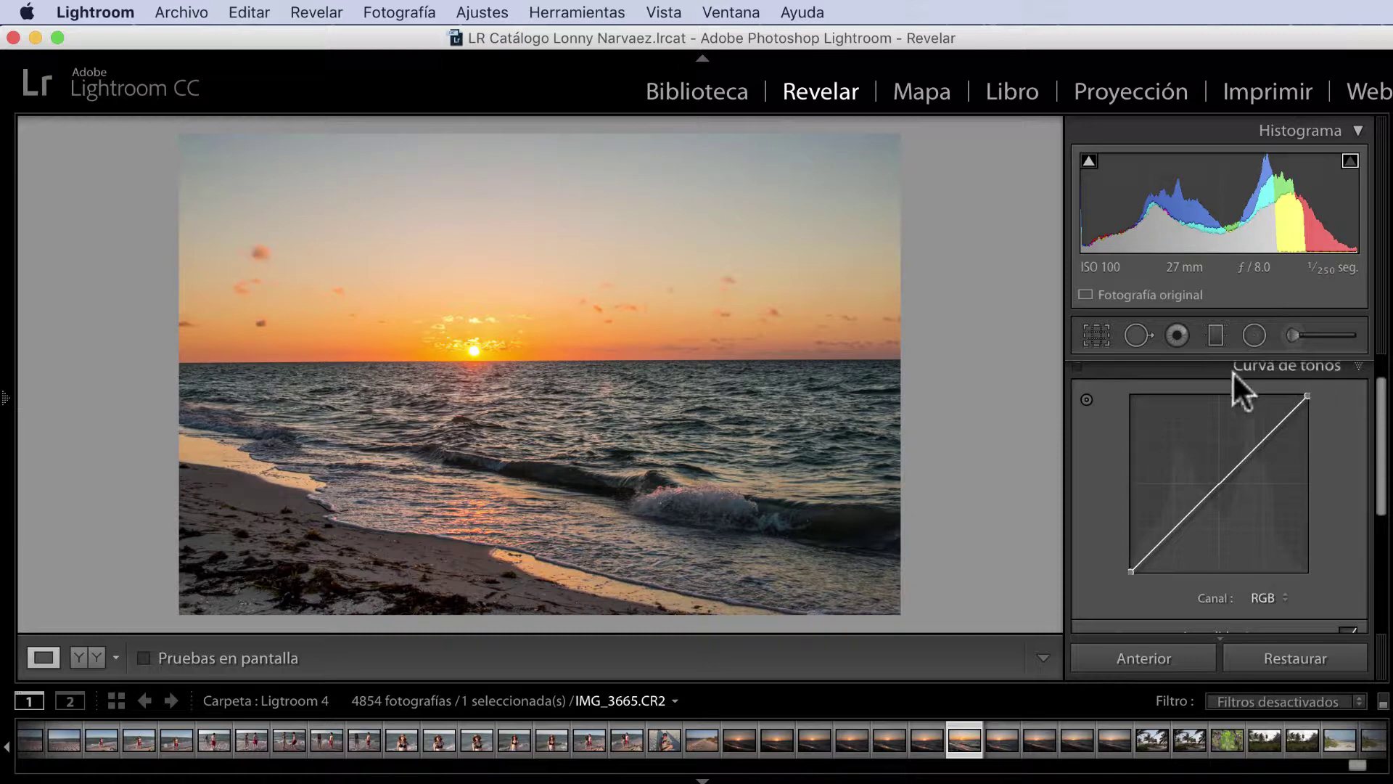
# Turn on the shadow clipping warning and lift the curve's black point to clear the seaweed clipping.
pyautogui.click(1089, 162)
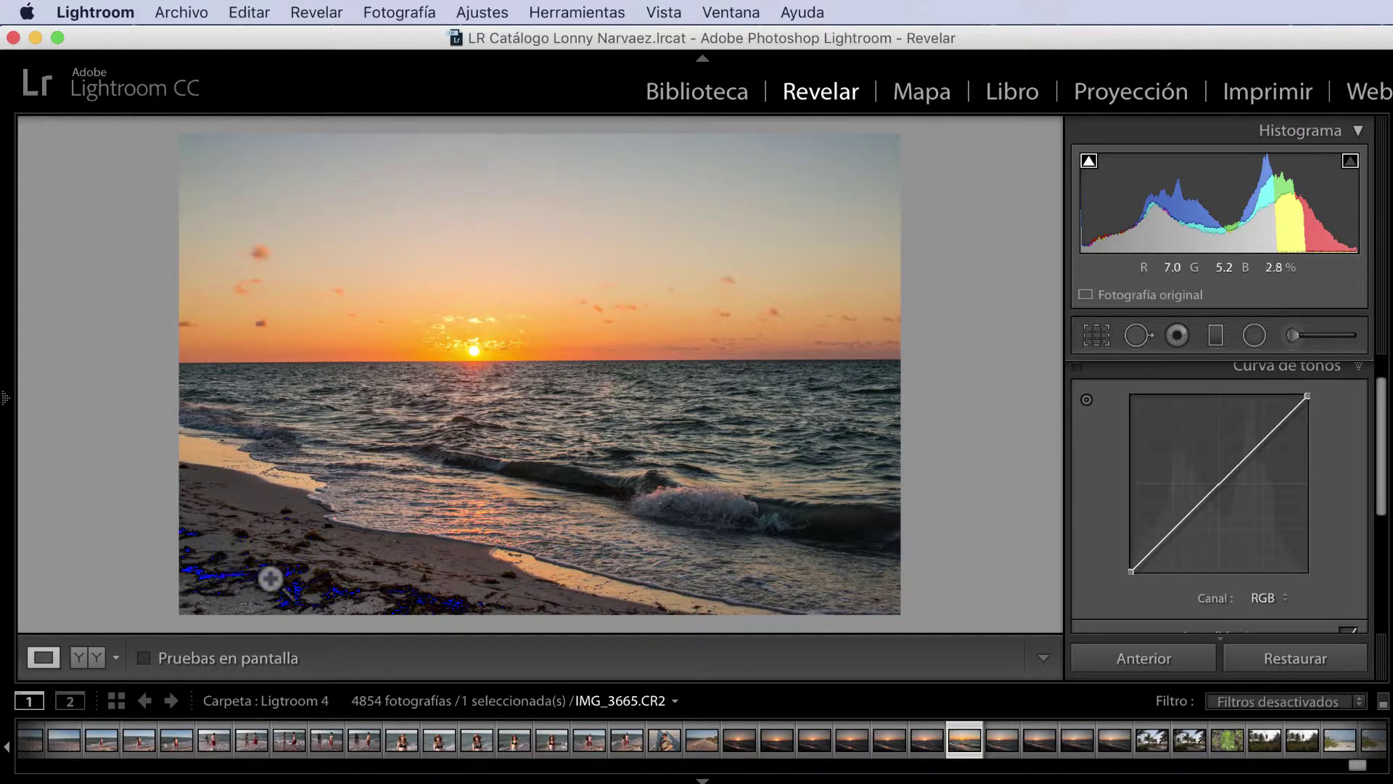
pyautogui.scroll(-1, 1161, 574)
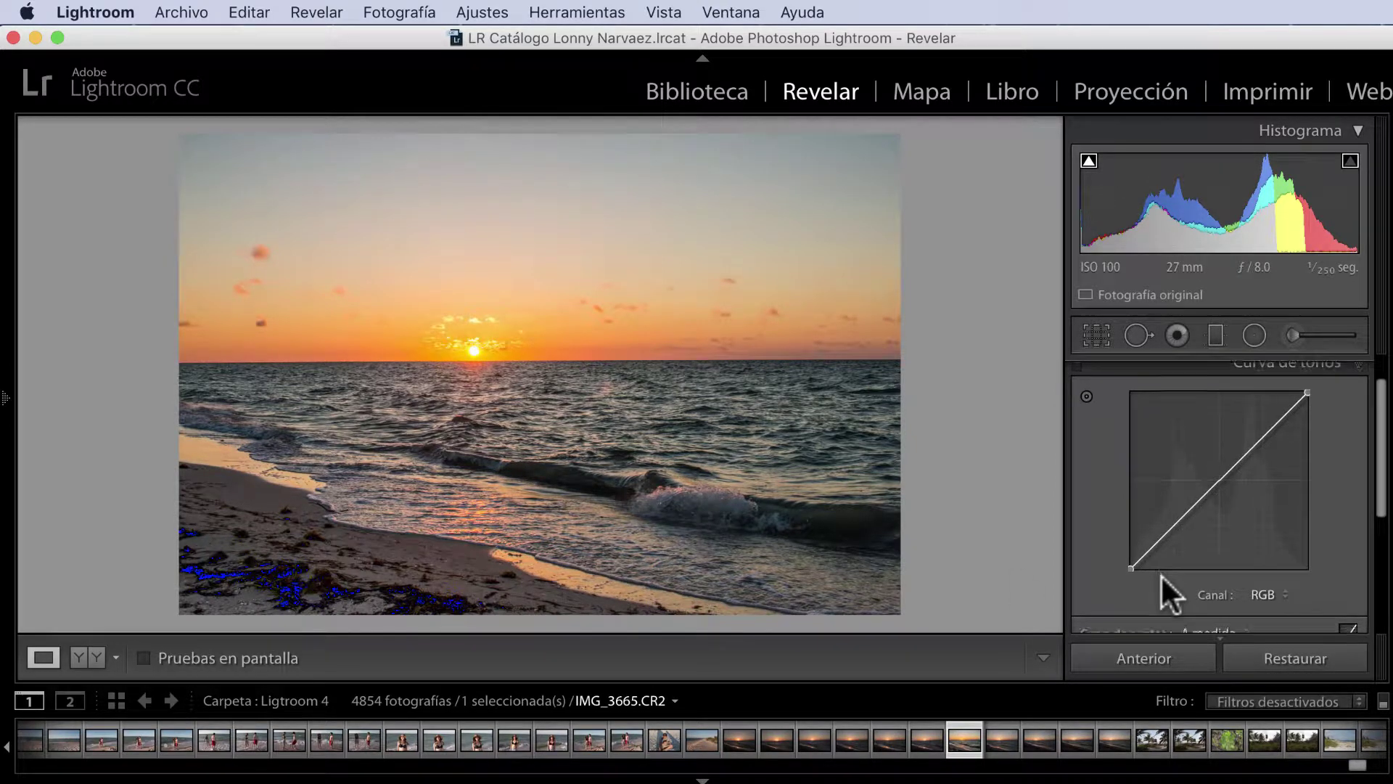
pyautogui.scroll(-2, 1161, 574)
pyautogui.scroll(-1, 1161, 573)
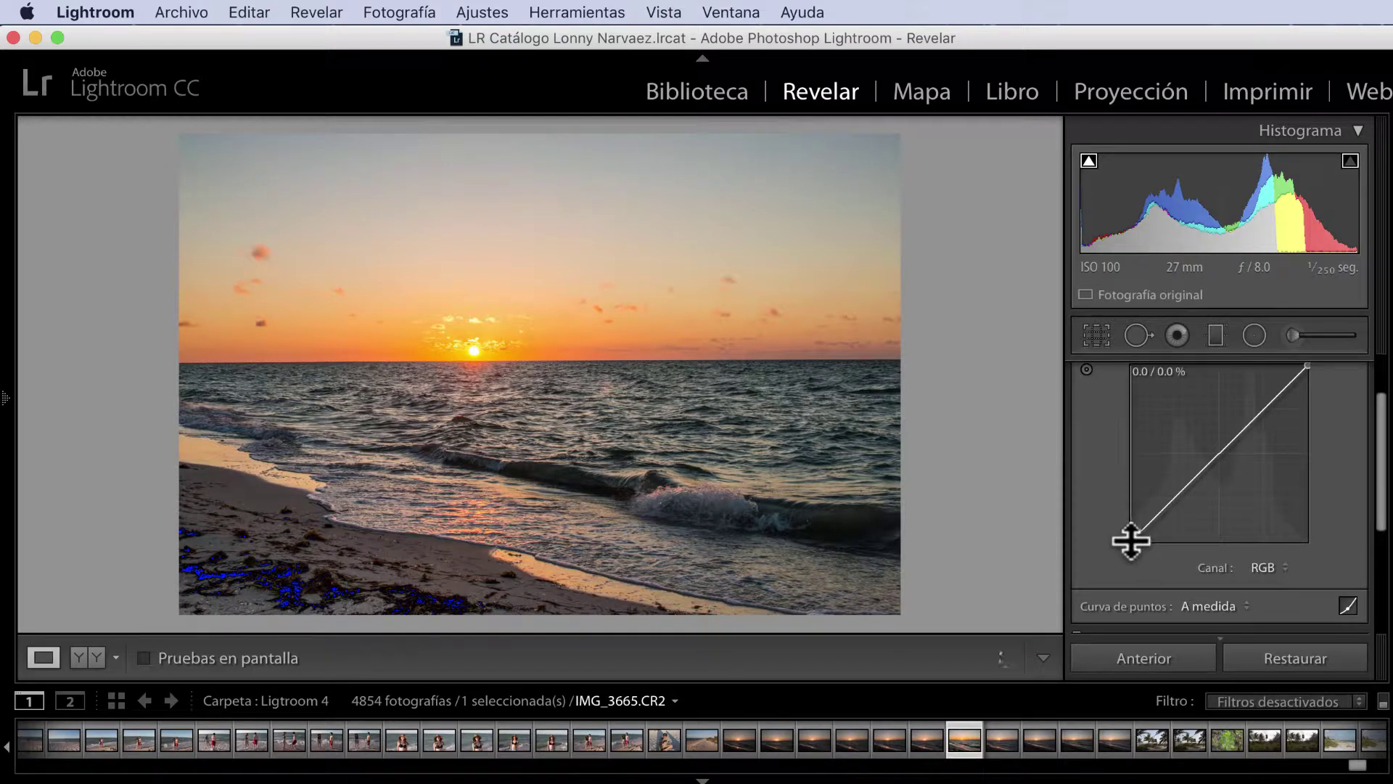
pyautogui.moveTo(1130, 540); pyautogui.dragTo(1131, 538)
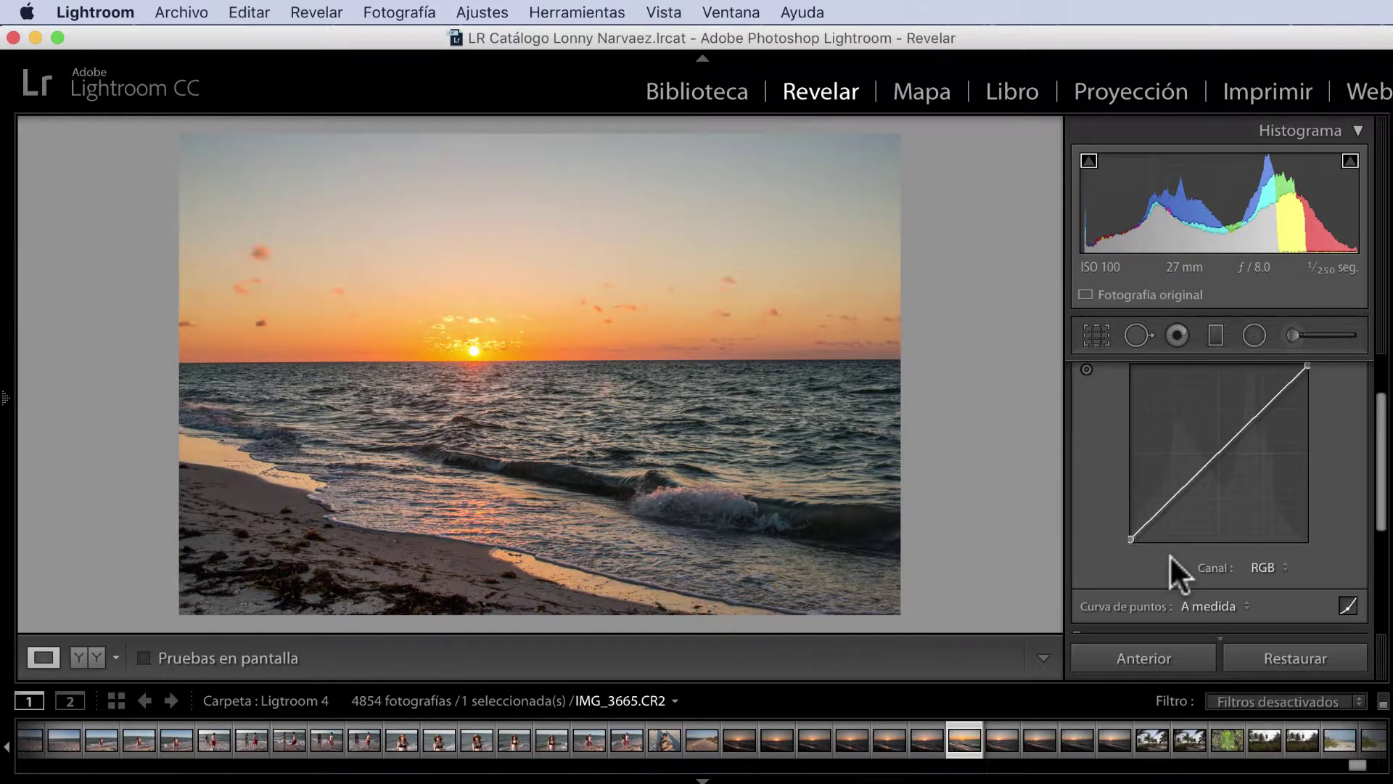
# Collapse the Histogram and Tone Curve panels and expand the Basic panel.
pyautogui.scroll(3, 1292, 488)
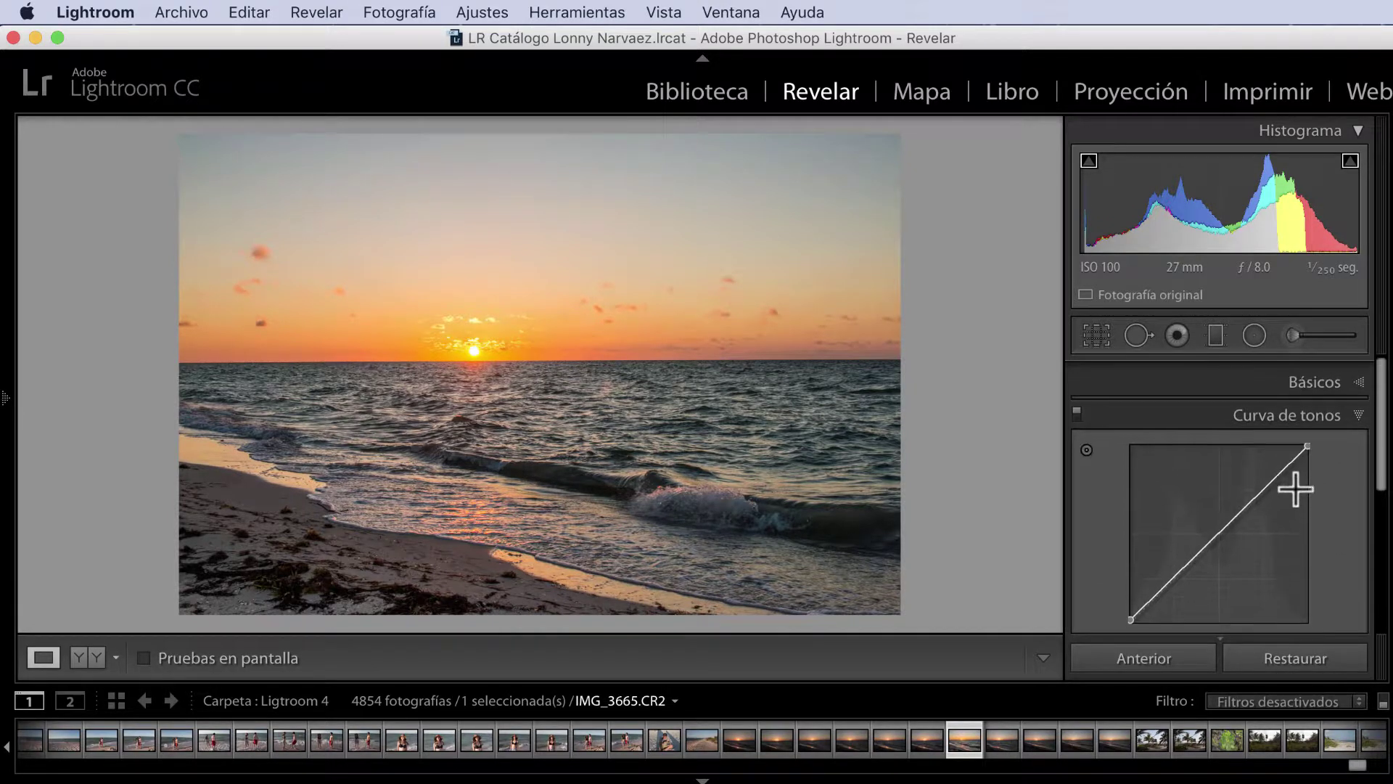
pyautogui.click(1358, 129)
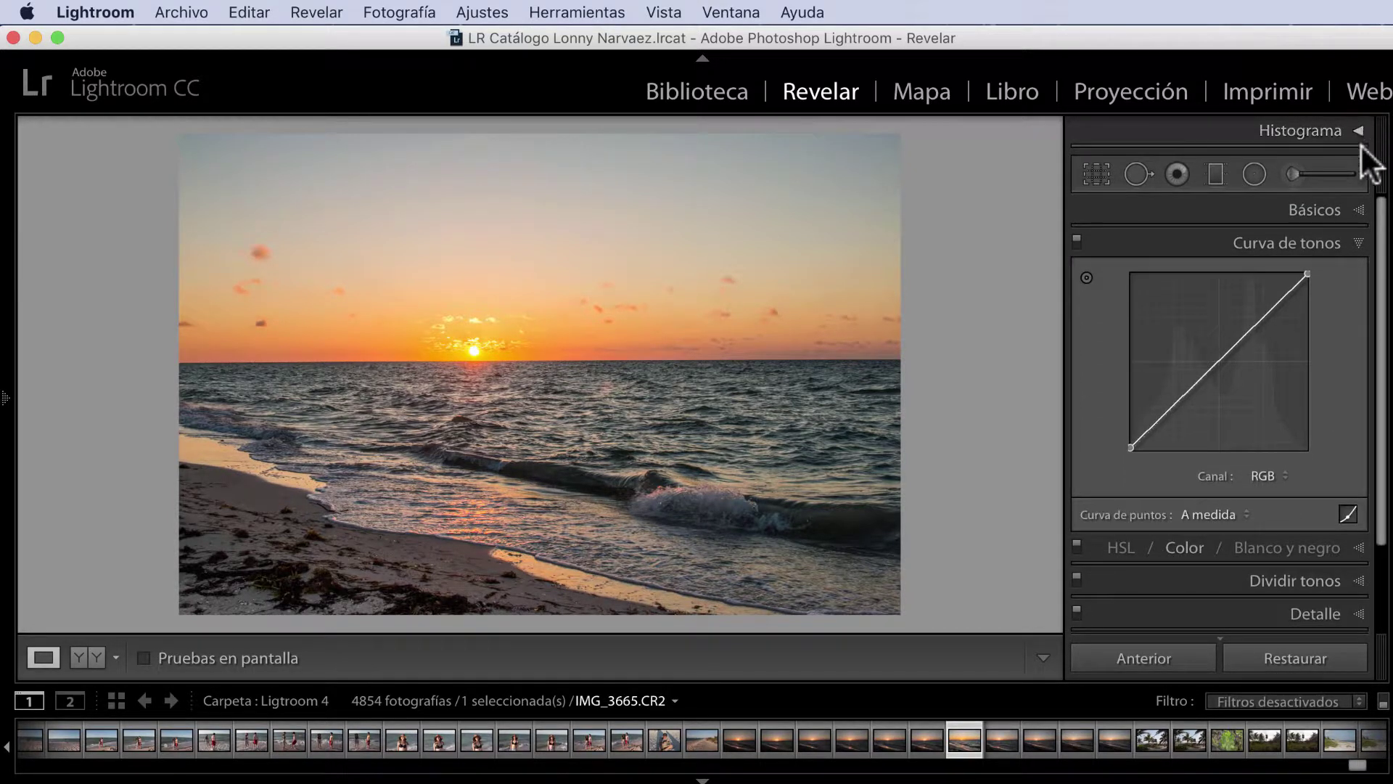
pyautogui.click(1364, 243)
pyautogui.click(1357, 208)
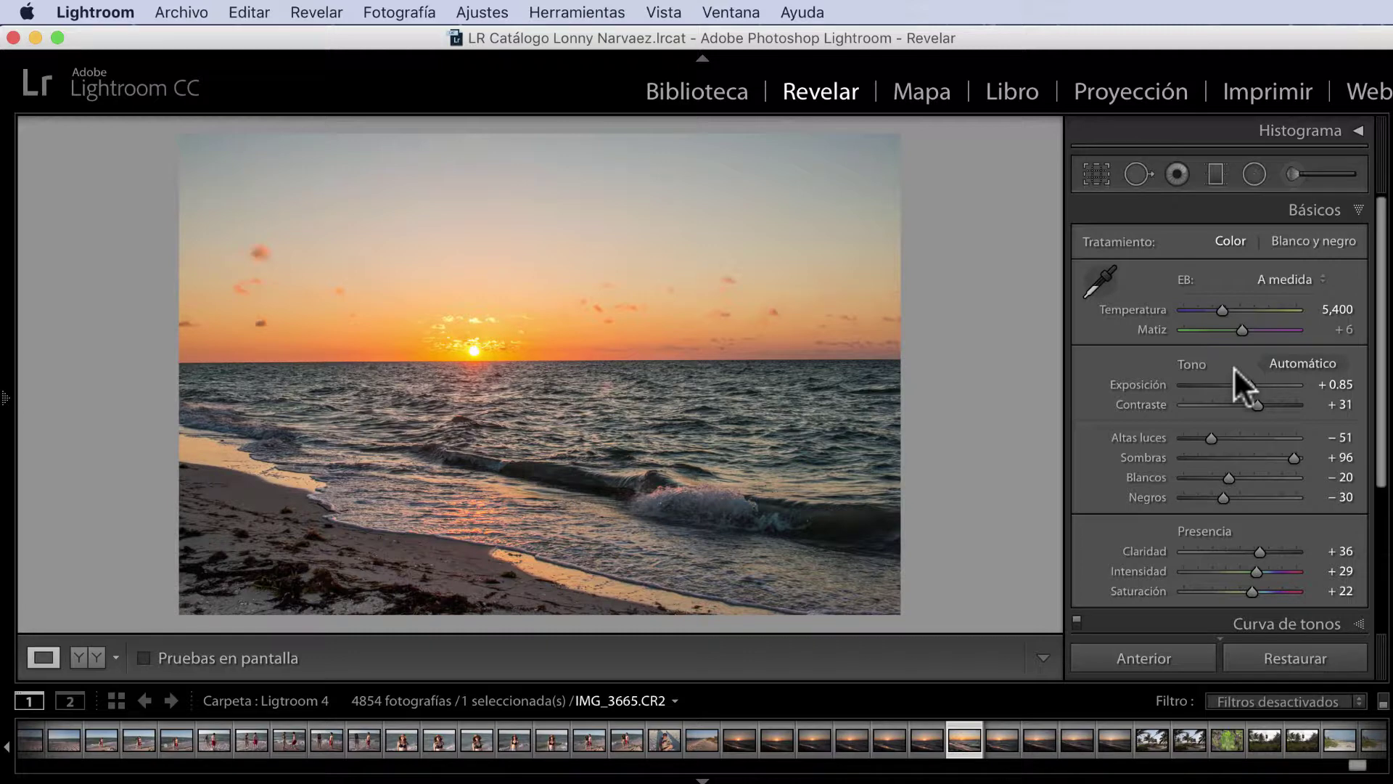
# Toggle the beach photo between its unedited and edited versions with the backslash key.
pyautogui.press('shift')
pyautogui.press('\\')
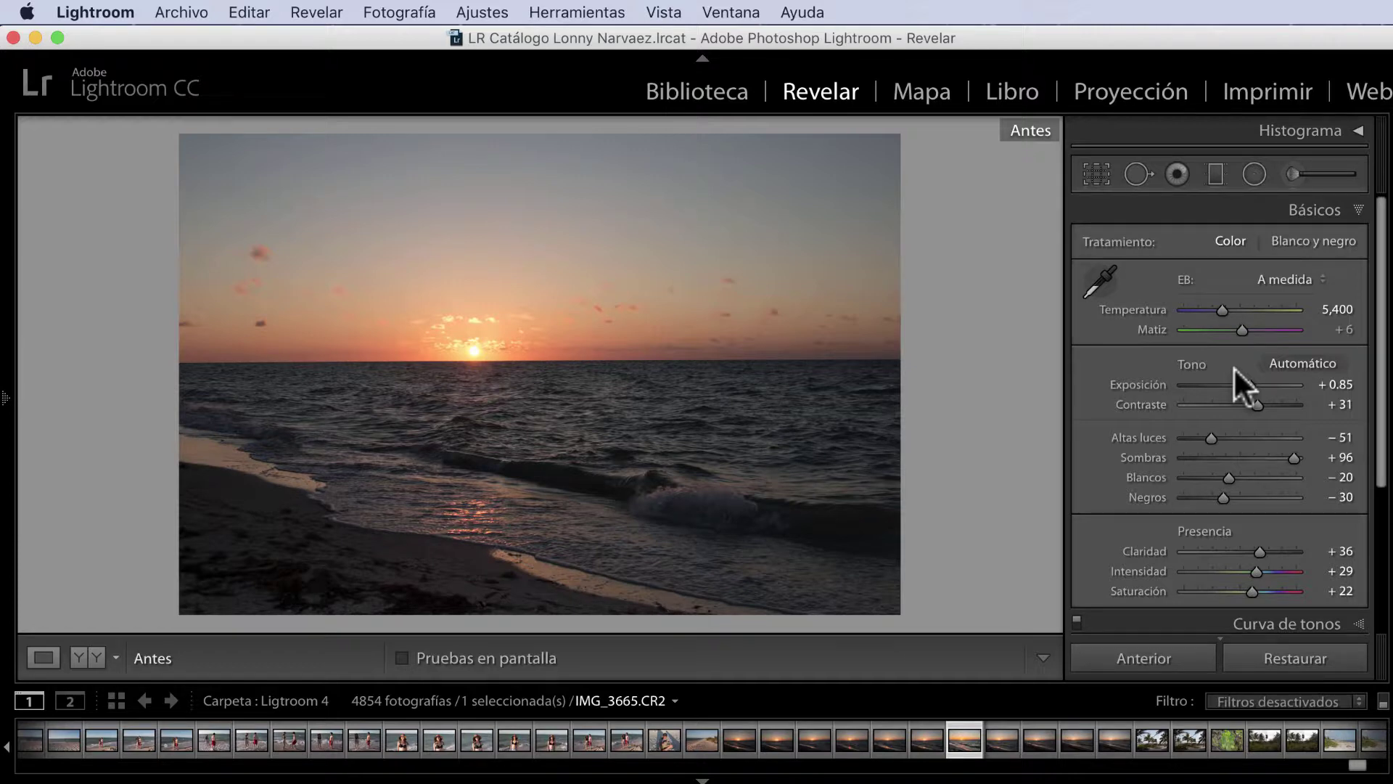
pyautogui.press('\\')
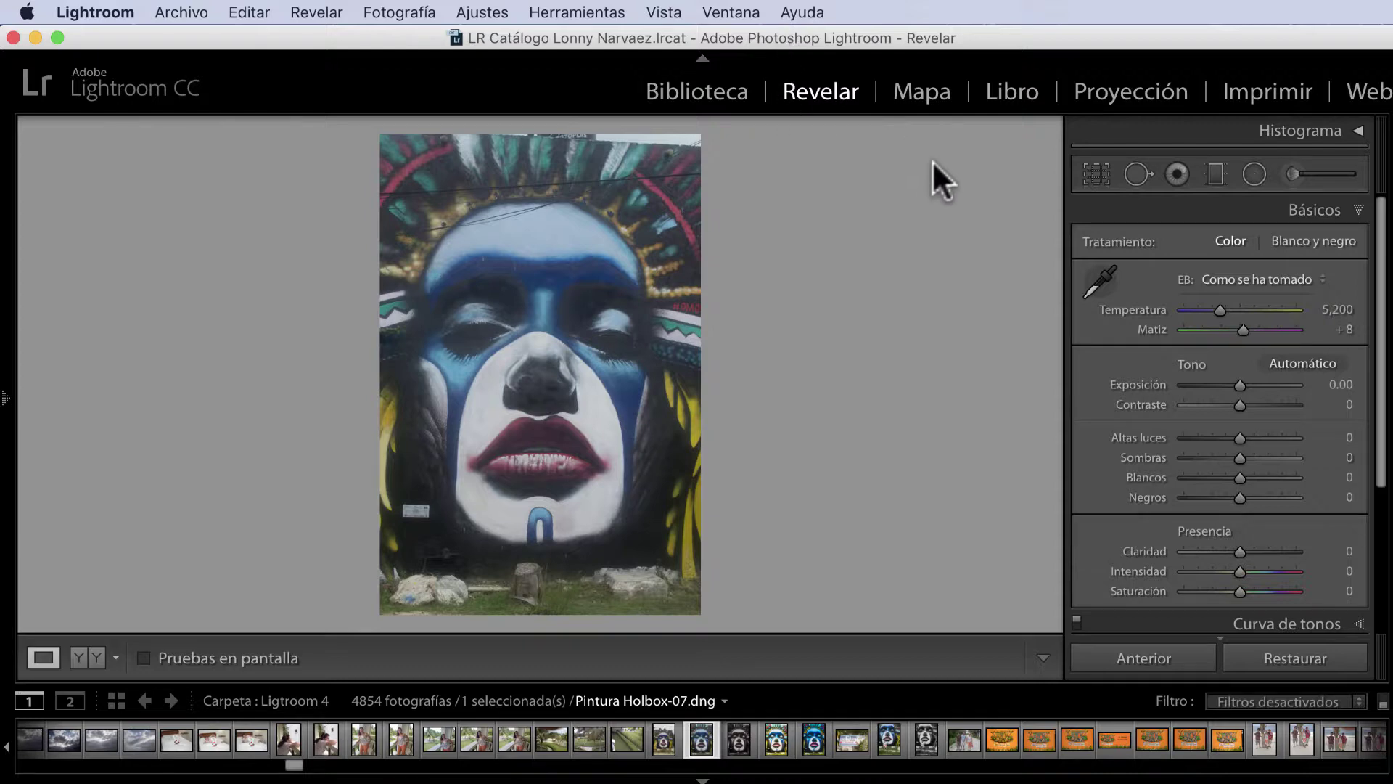
# Set the mural photo's Exposure to +0.30 and Contrast to +64.
pyautogui.moveTo(1241, 383); pyautogui.dragTo(1244, 382)
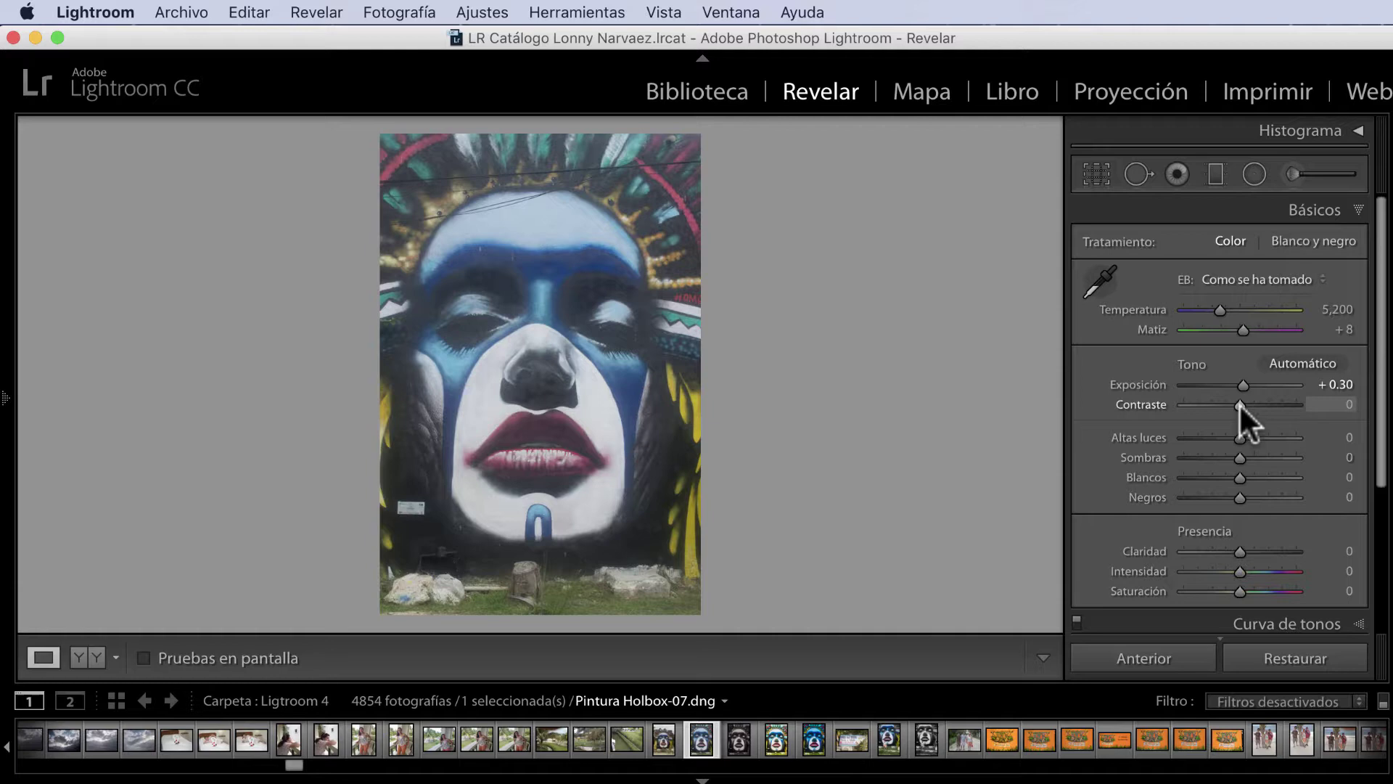
pyautogui.moveTo(1238, 403); pyautogui.dragTo(1272, 403)
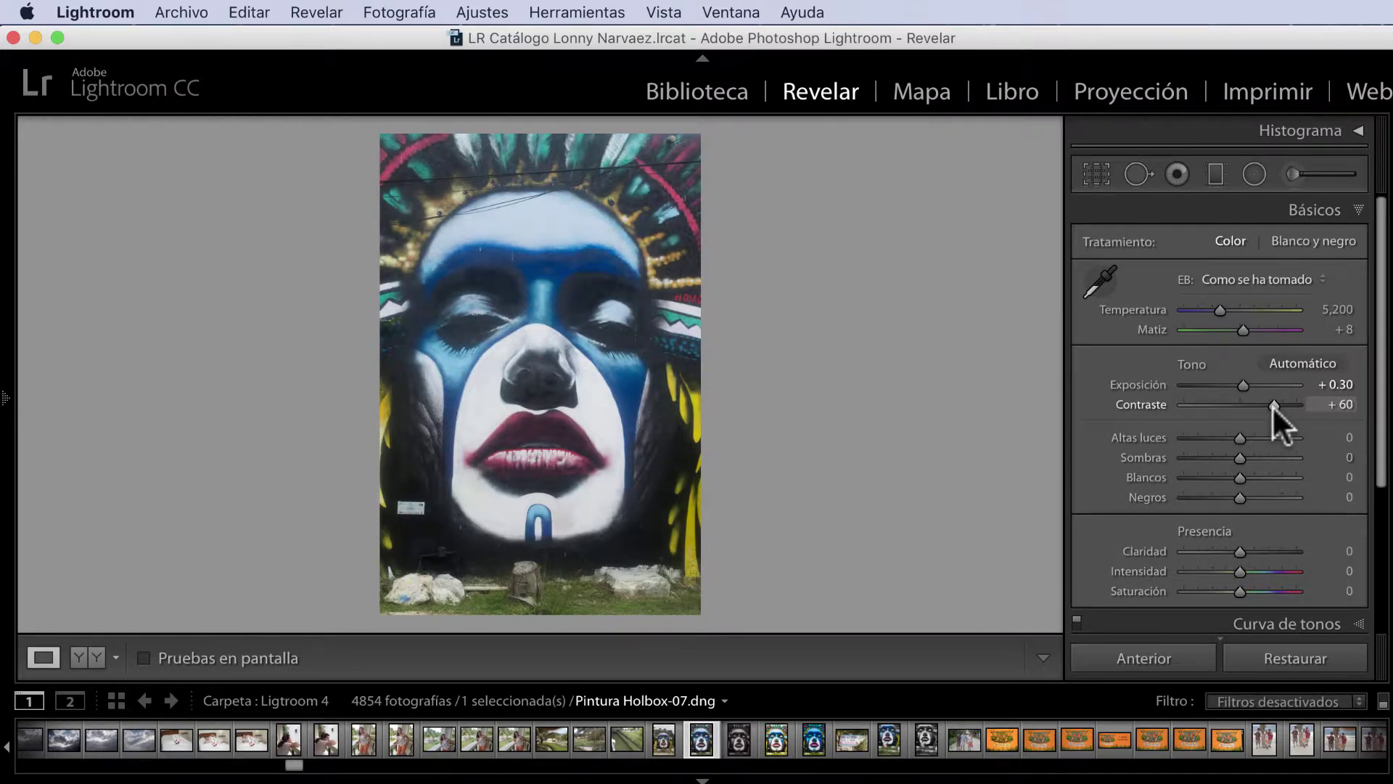
pyautogui.moveTo(1272, 405); pyautogui.dragTo(1231, 438)
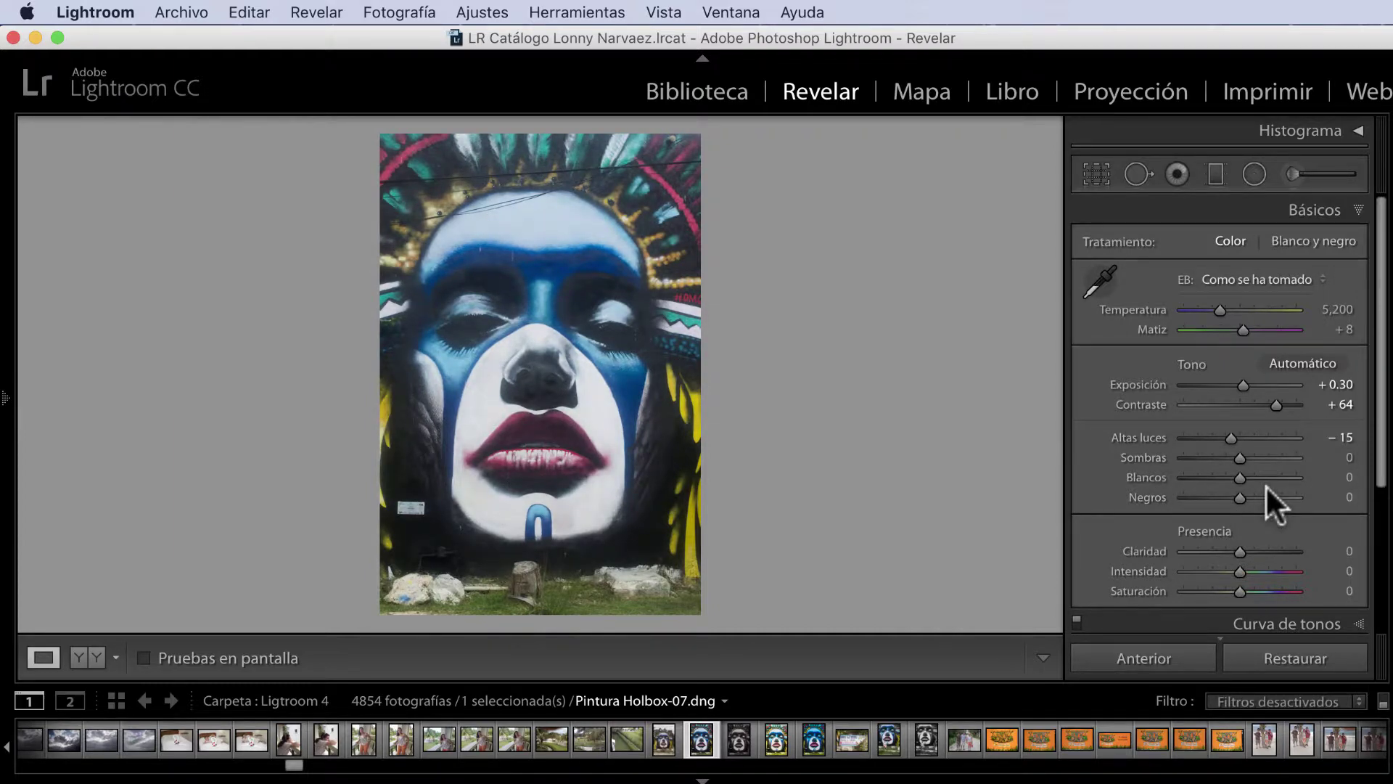
# Set Shadows to +4, pull Whites down to −29, and raise Clarity to +54.
pyautogui.moveTo(1237, 455)
pyautogui.mouseDown()
pyautogui.moveTo(1211, 455)
pyautogui.moveTo(1255, 459)
pyautogui.moveTo(1200, 457)
pyautogui.moveTo(1221, 457)
pyautogui.mouseUp()
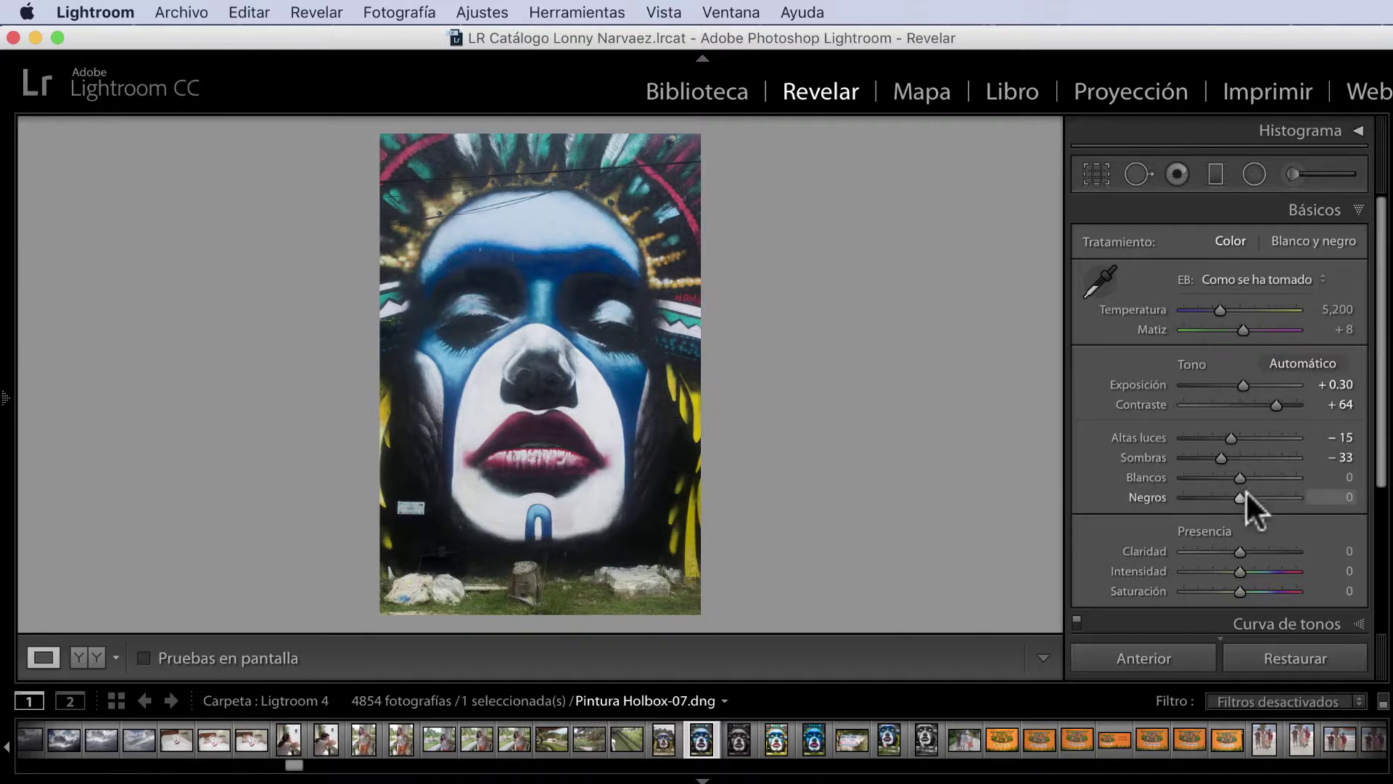
pyautogui.moveTo(1219, 457)
pyautogui.mouseDown()
pyautogui.moveTo(1255, 450)
pyautogui.moveTo(1237, 453)
pyautogui.mouseUp()
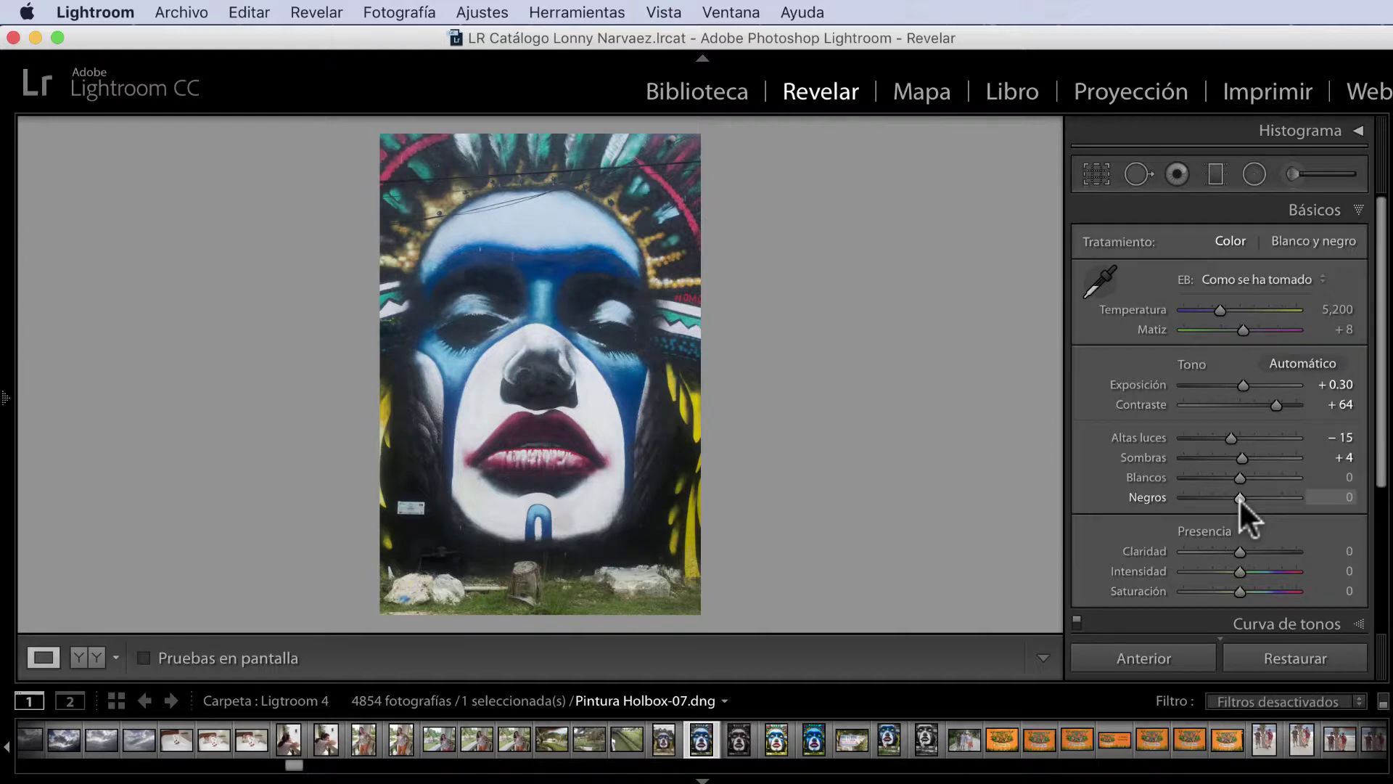
pyautogui.moveTo(1234, 474)
pyautogui.mouseDown()
pyautogui.moveTo(1217, 473)
pyautogui.moveTo(1234, 495)
pyautogui.mouseUp()
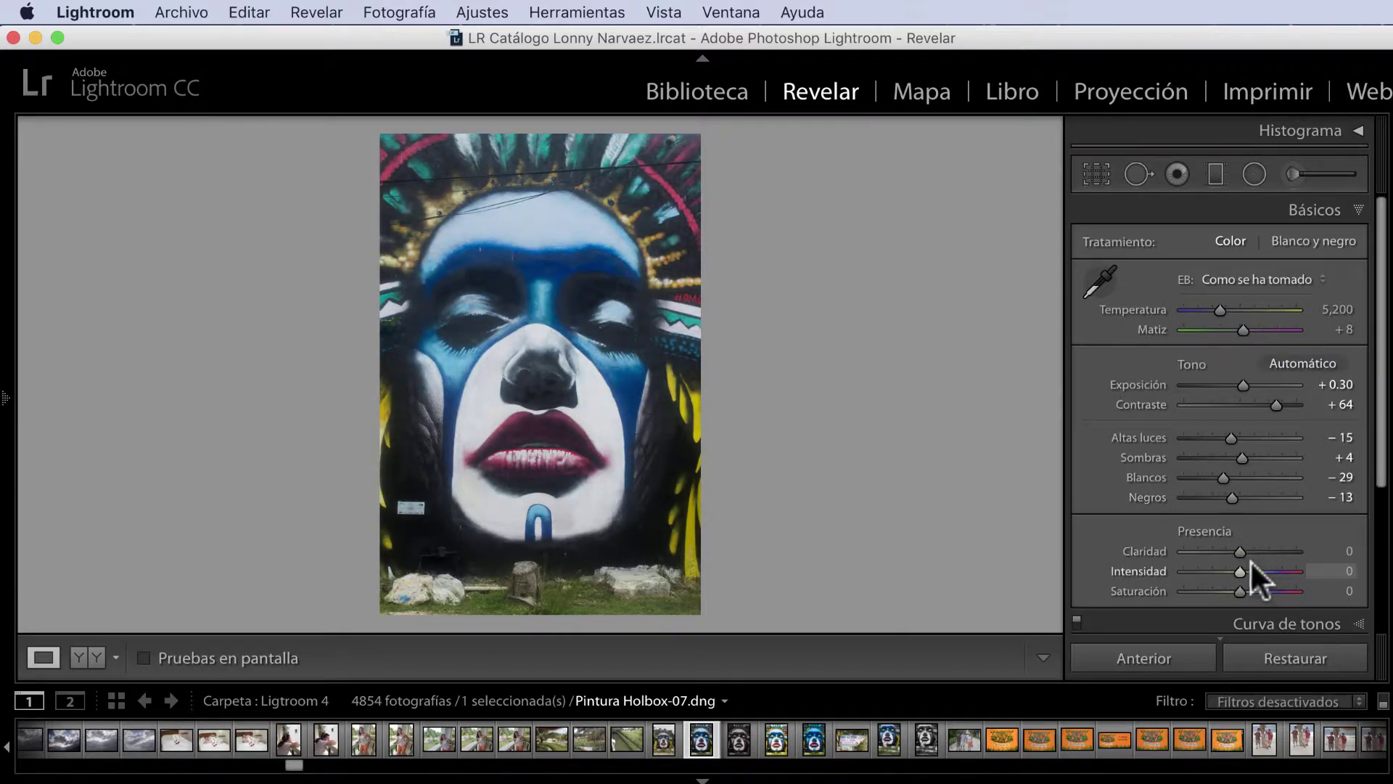
pyautogui.moveTo(1240, 552); pyautogui.dragTo(1270, 550)
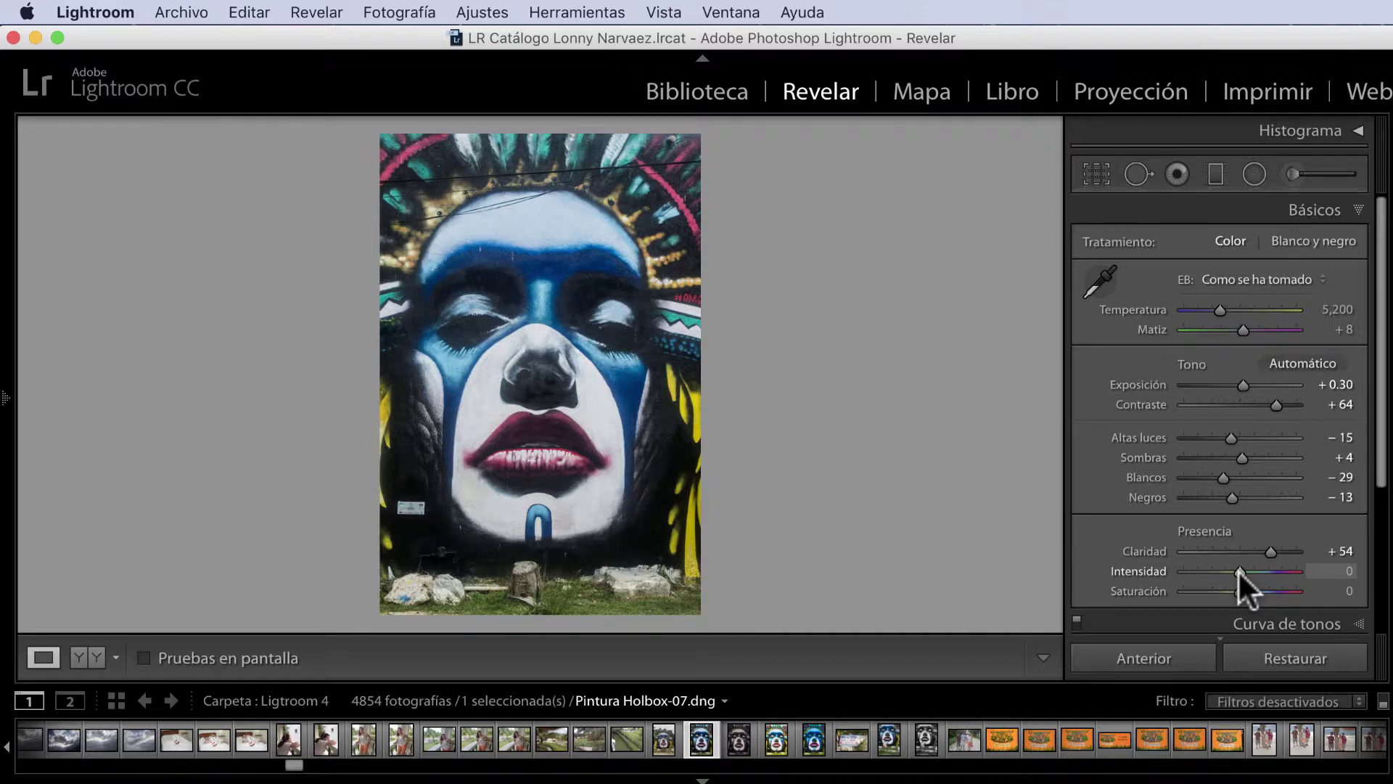
# Boost the mural photo's Vibrance to +27.
pyautogui.moveTo(1238, 569)
pyautogui.mouseDown()
pyautogui.moveTo(1254, 569)
pyautogui.moveTo(1244, 586)
pyautogui.mouseUp()
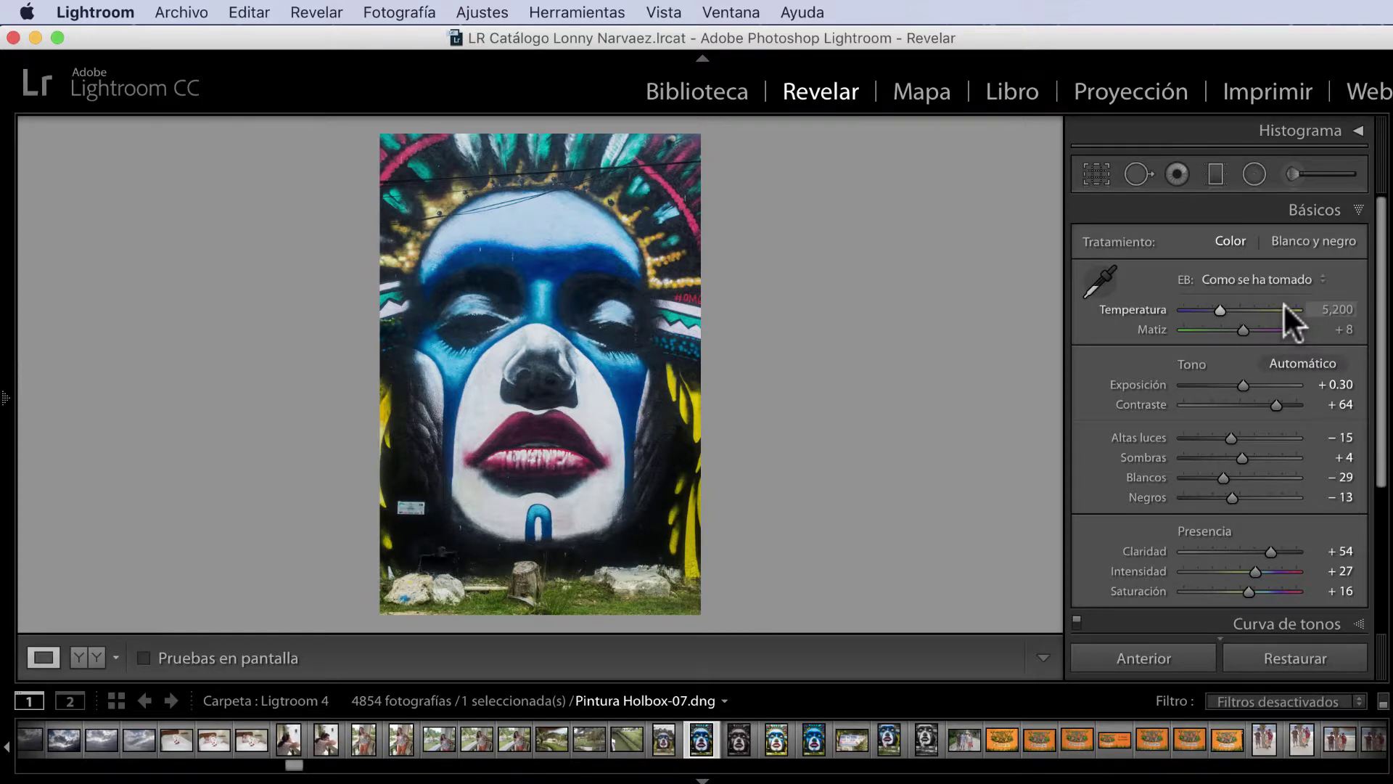
# Nudge the Temp slider with the arrow keys, settling at 5,950.
pyautogui.press('Up')
pyautogui.press('Up')
pyautogui.press('Up')
pyautogui.press('Up')
pyautogui.press('Up')
pyautogui.press('Up')
pyautogui.press('Up')
pyautogui.press('Up')
pyautogui.press('Up')
pyautogui.press('Up')
pyautogui.press('Up')
pyautogui.press('Up')
pyautogui.press('Up')
pyautogui.press('Up')
pyautogui.press('Up')
pyautogui.press('Up')
pyautogui.press('Up')
pyautogui.press('Up')
pyautogui.press('Up')
pyautogui.press('Up')
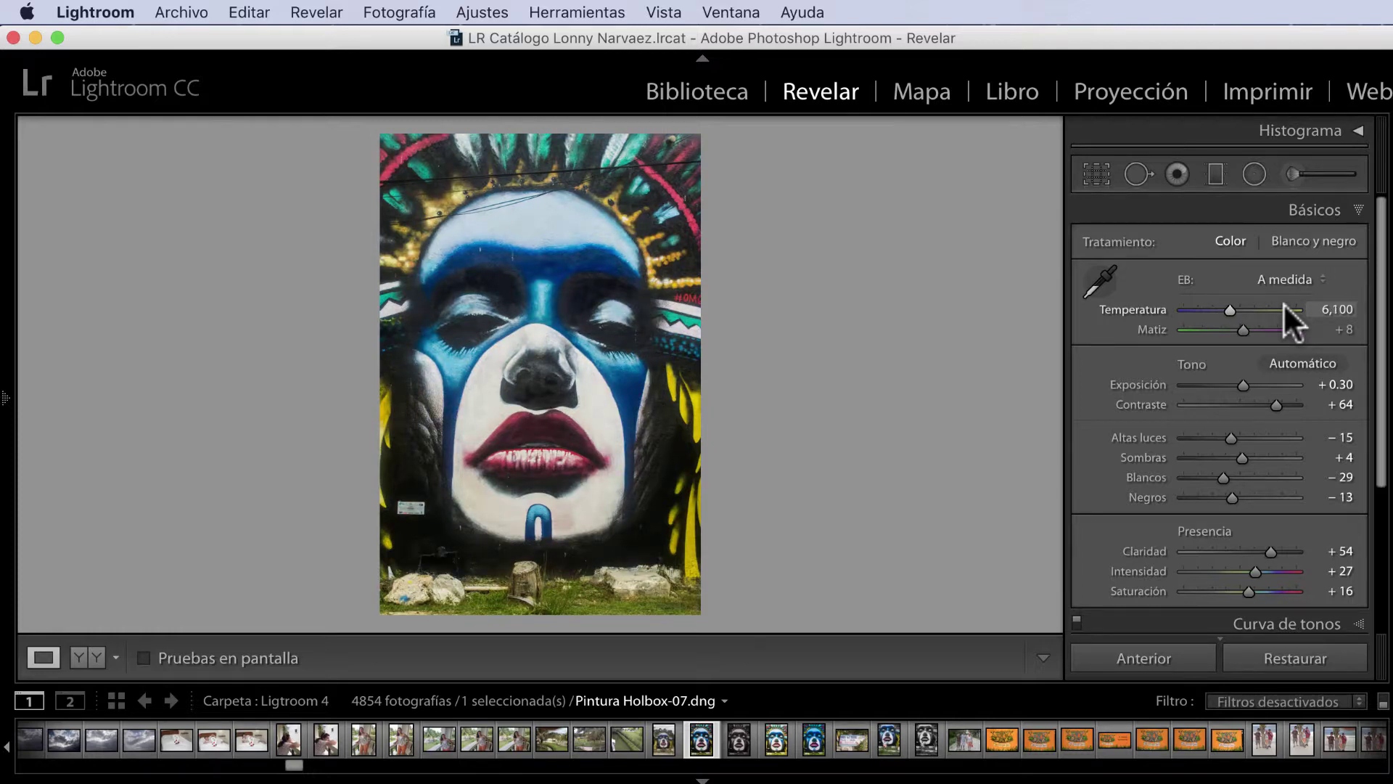
pyautogui.press('Up')
pyautogui.press('Down')
pyautogui.press('Down')
pyautogui.press('Down')
pyautogui.press('Down')
pyautogui.press('Down')
pyautogui.press('Down')
pyautogui.press('Down')
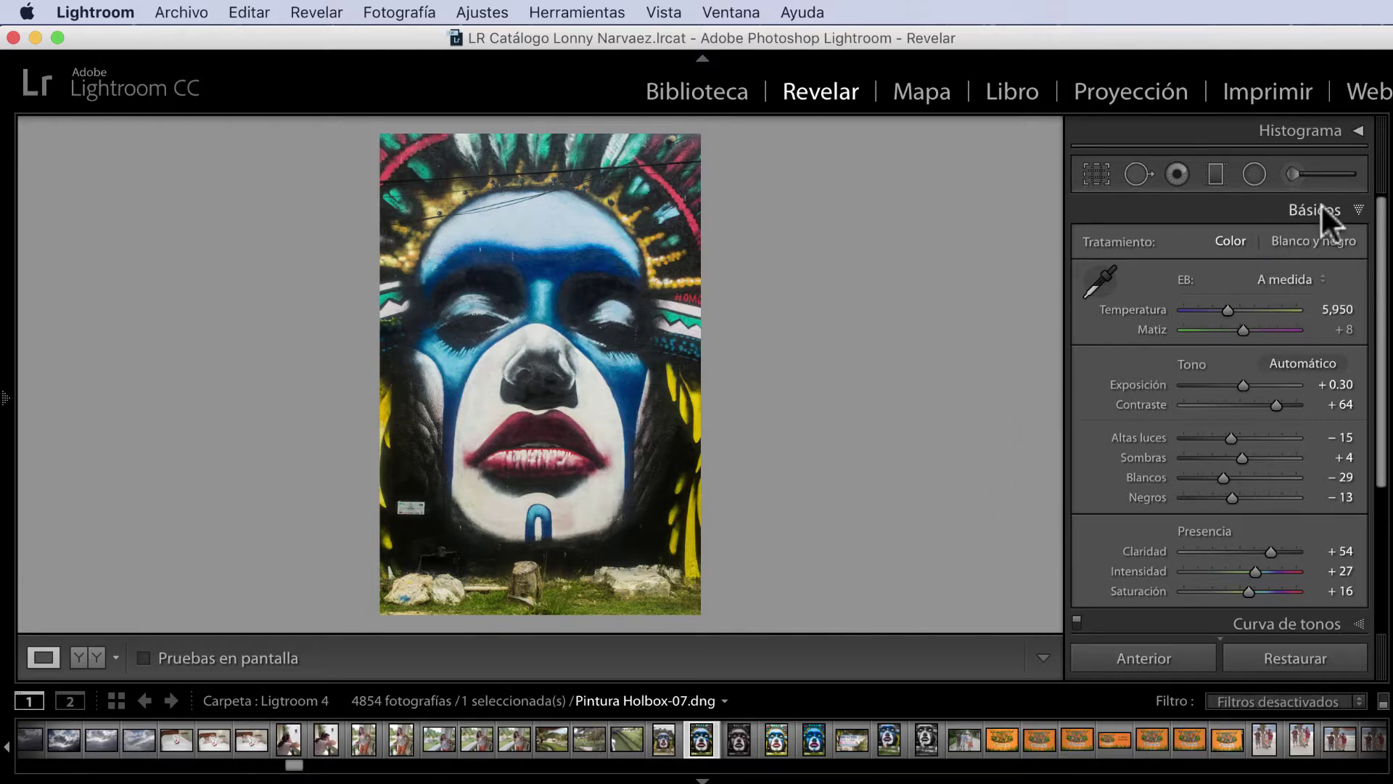
# Show the histogram to check the mural's tonal range, then hide it again.
pyautogui.click(1356, 129)
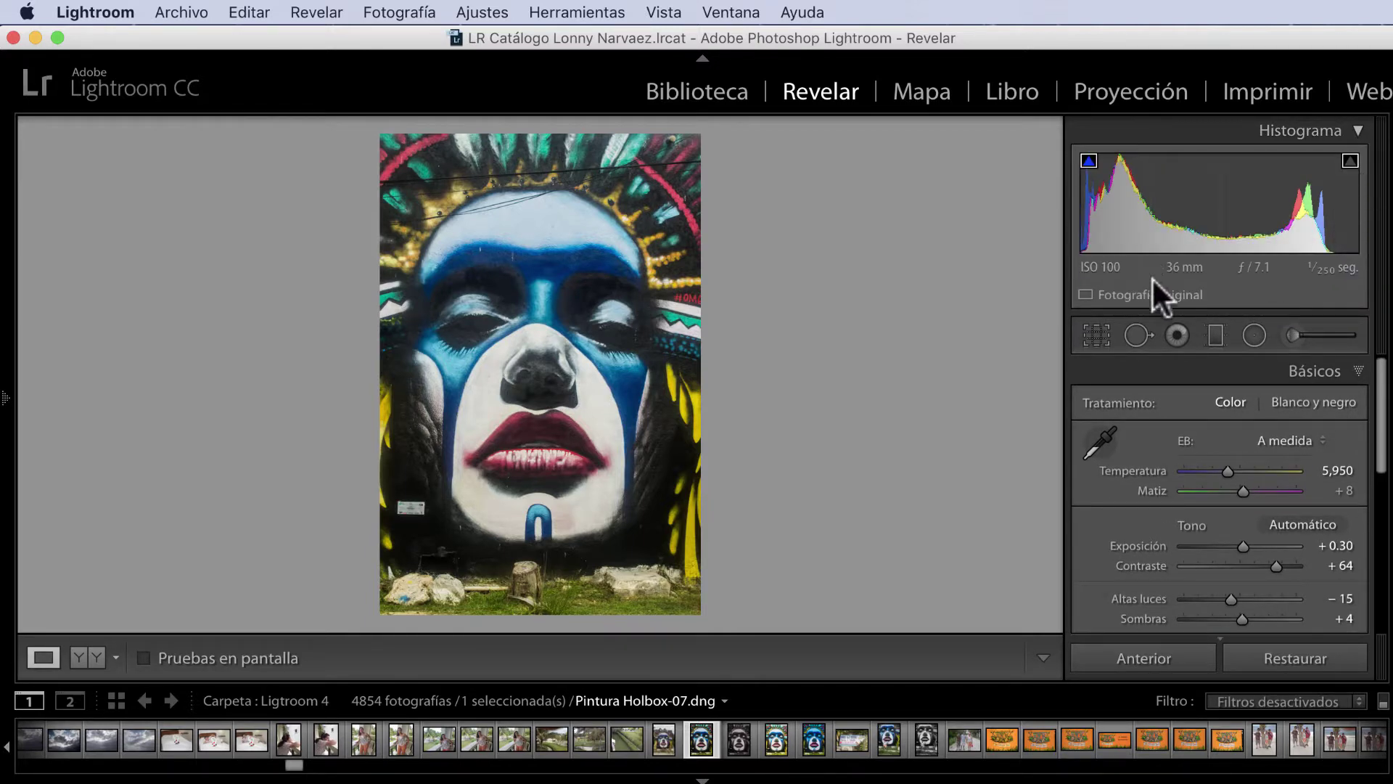
pyautogui.moveTo(1079, 177)
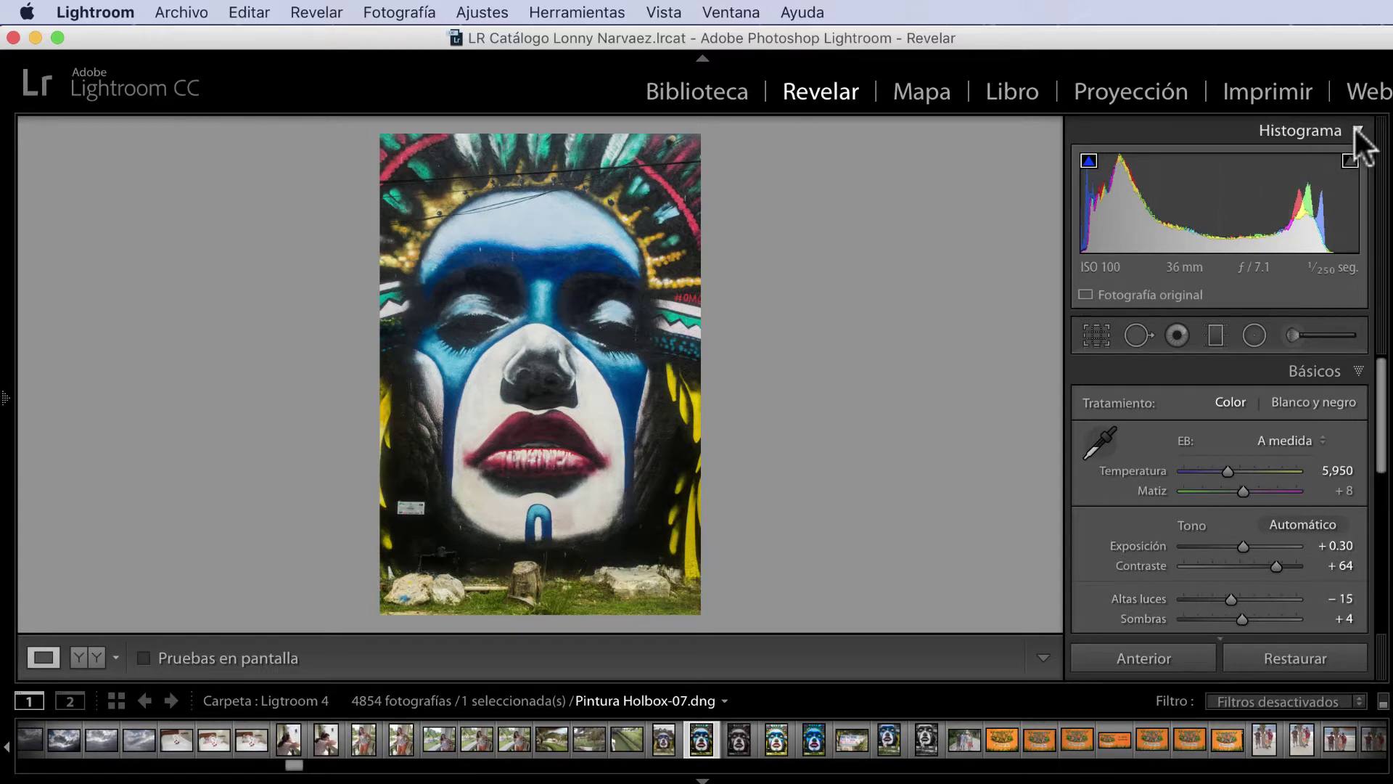
pyautogui.click(1356, 129)
pyautogui.click(1356, 131)
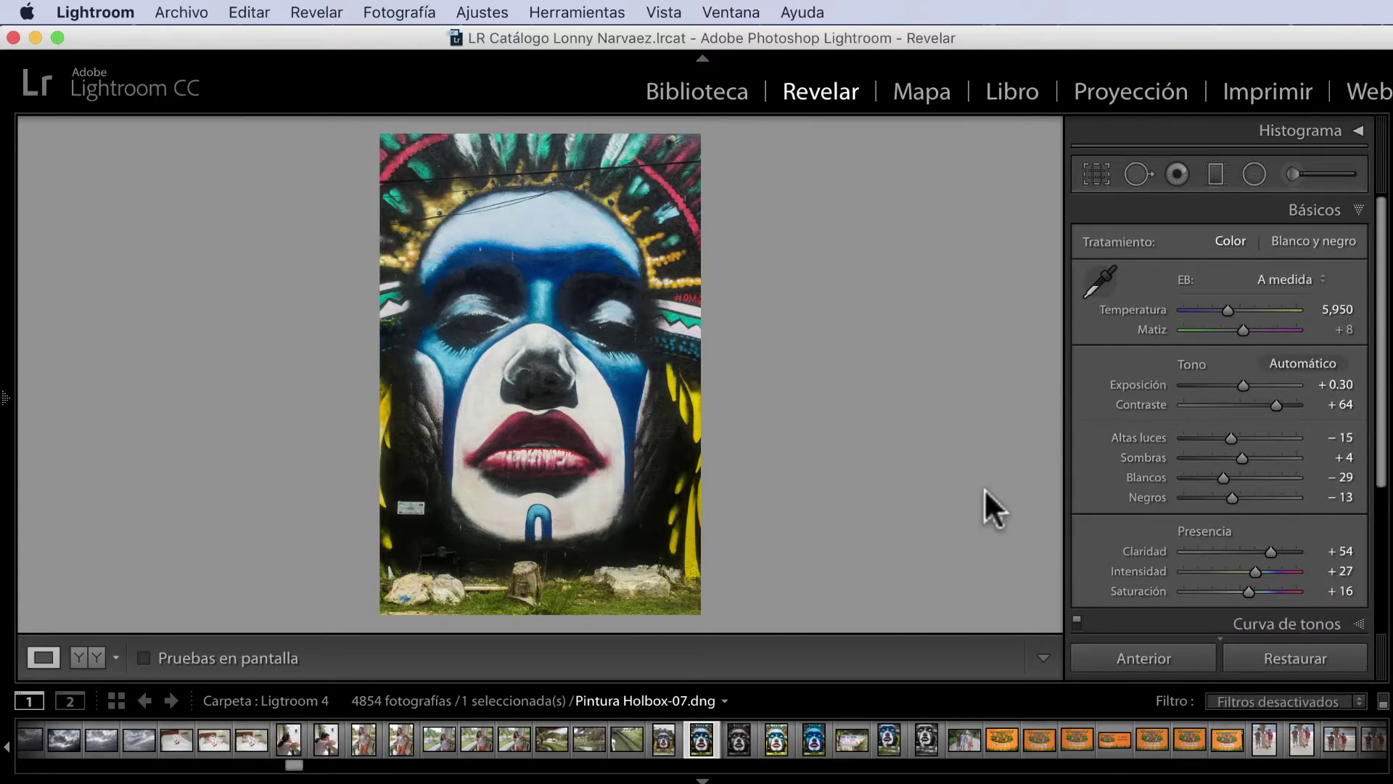
# Raise Temp to 6,250, reset Basic to compare the original, then undo the reset.
pyautogui.hotkey('shift', '=')
pyautogui.click(1291, 660)
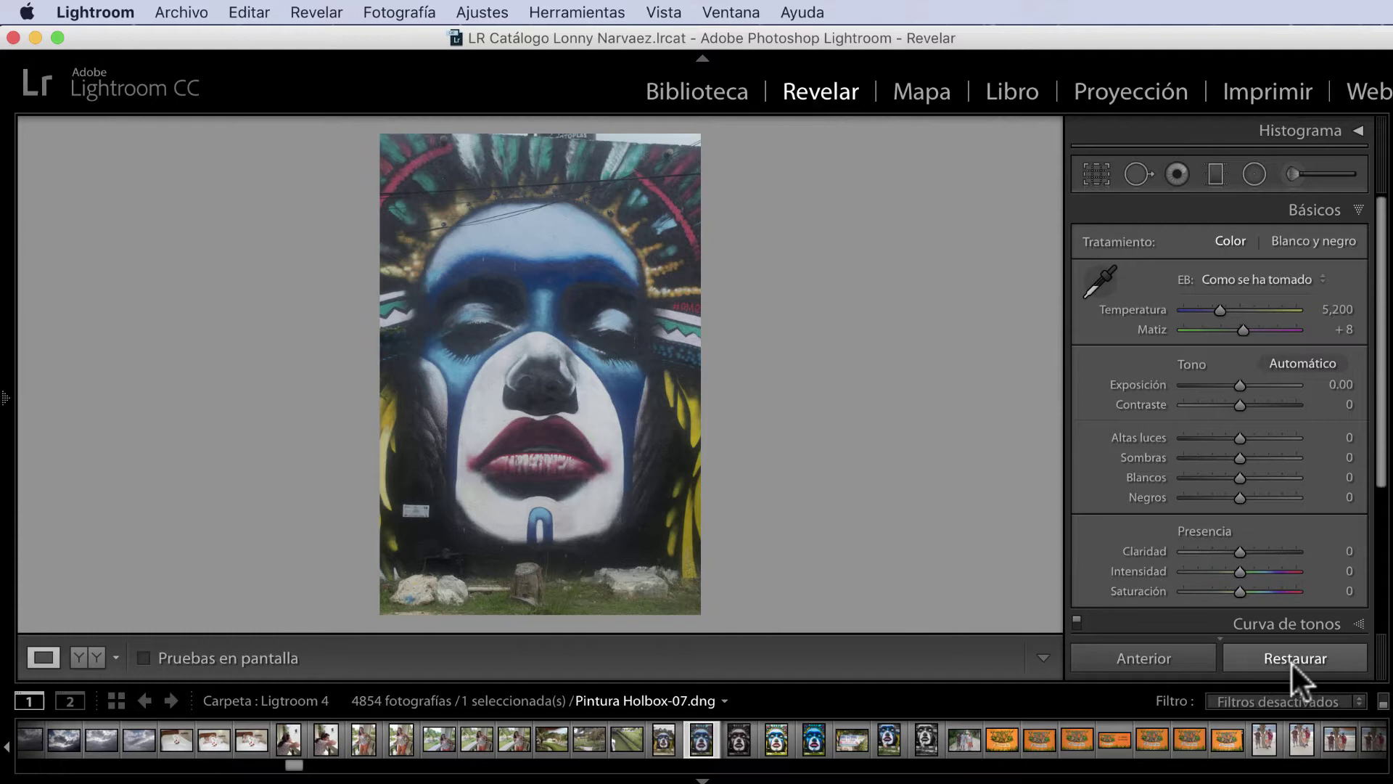
pyautogui.press('super+z')
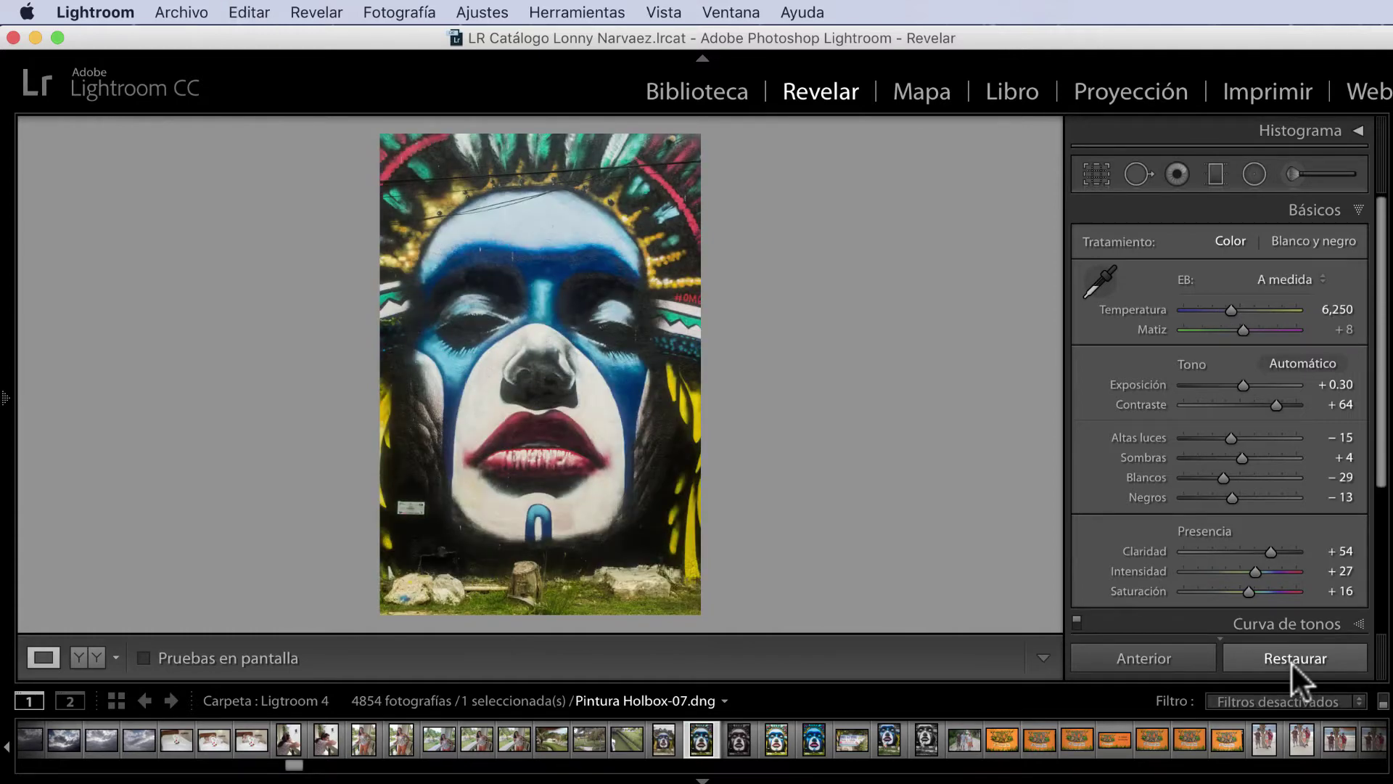